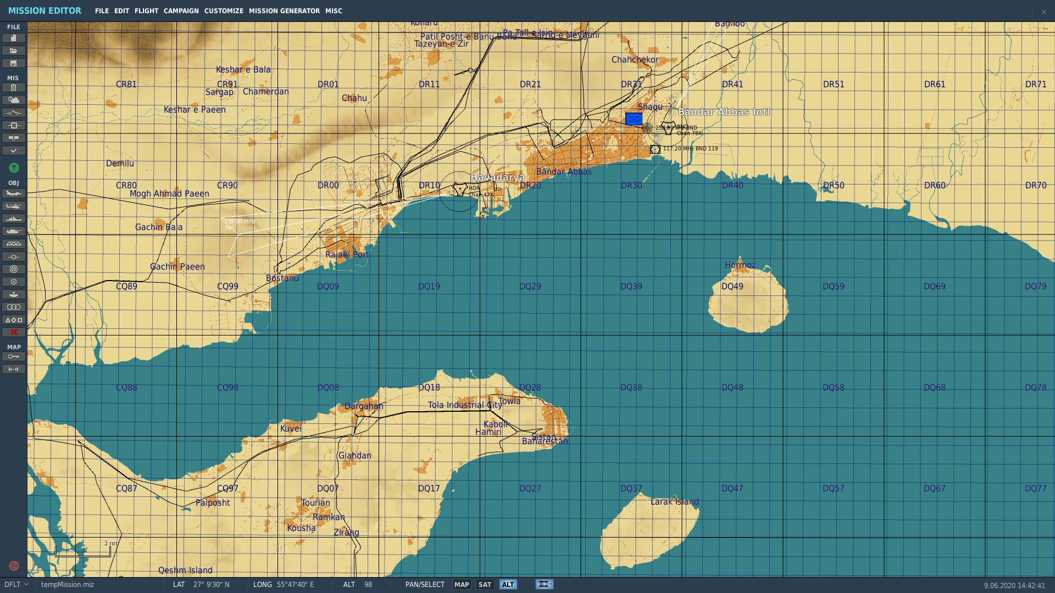
Step: Place a naval group in the sea south of Baharestan on Qeshm and assign it to USA
left_click(14, 219)
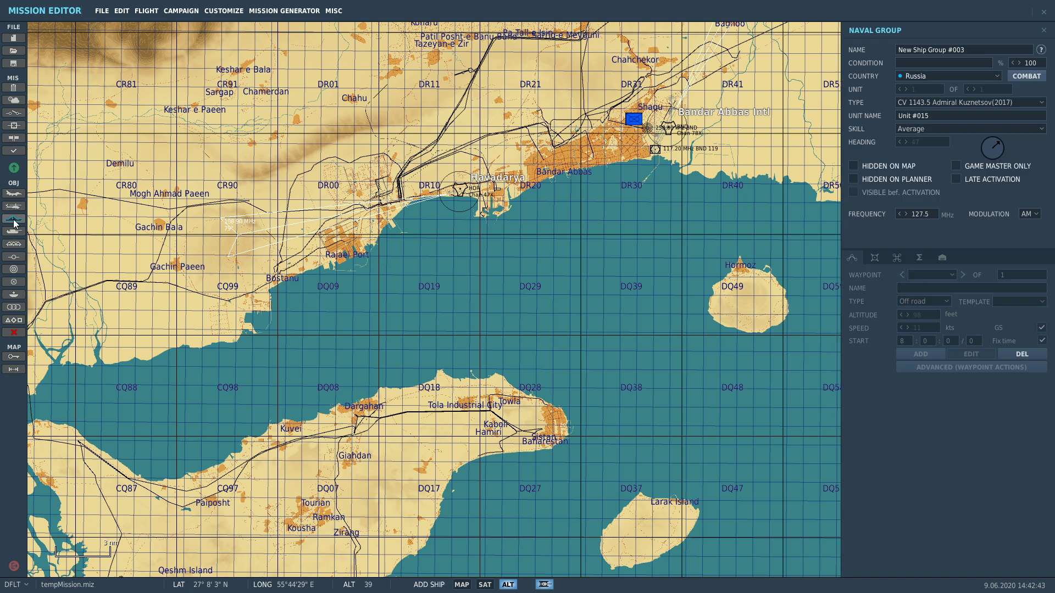
scroll(364, 111, "down", 1)
scroll(480, 454, "up", 5)
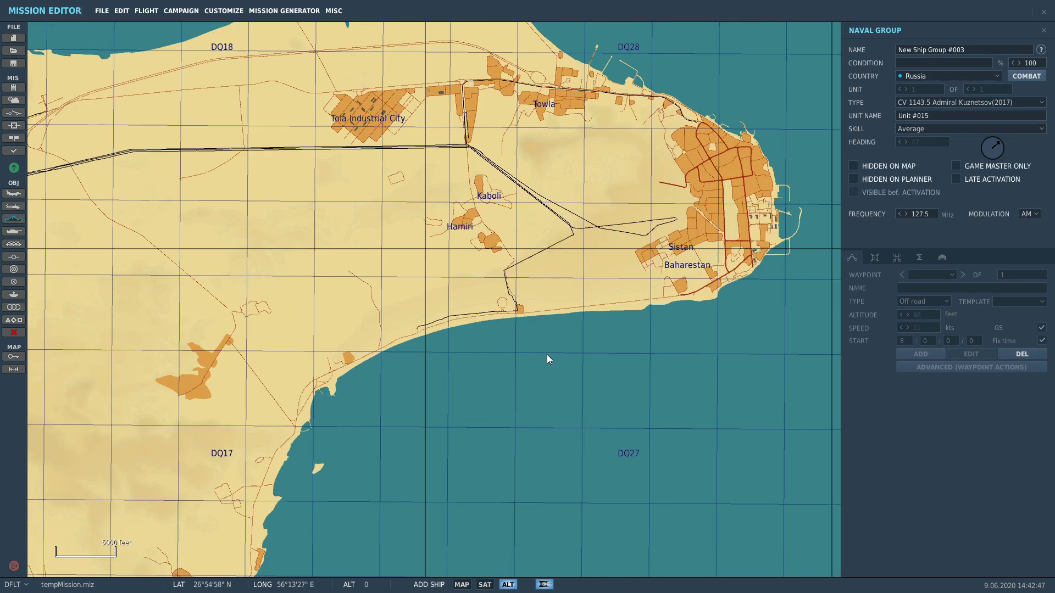
left_click(547, 357)
left_click(921, 77)
left_click(918, 86)
left_click(918, 102)
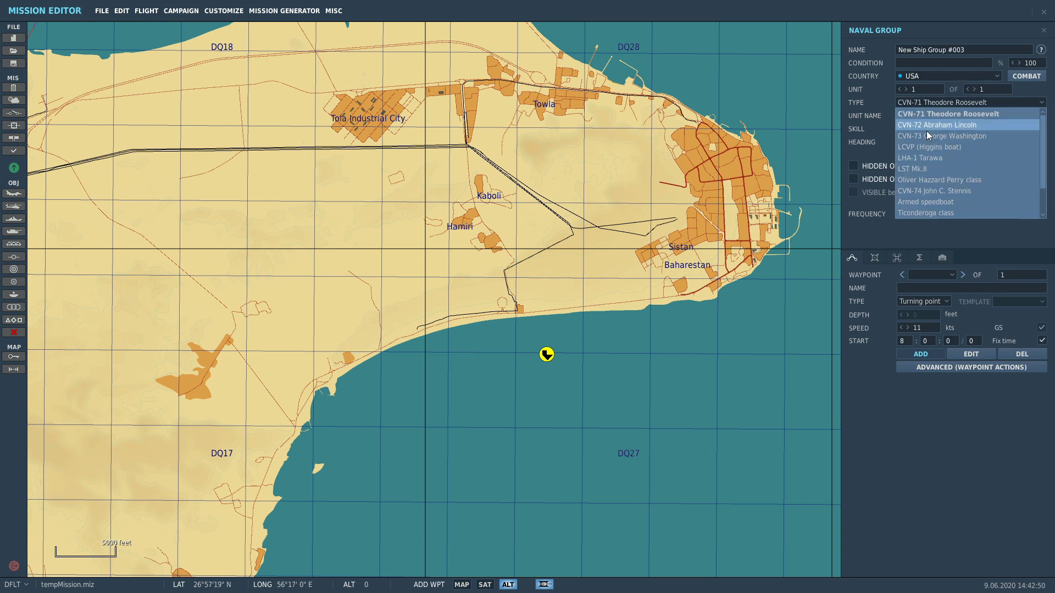
Step: Make the ship a Ticonderoga class cruiser at 30 kts with waypoint 1 to the east
left_click(915, 213)
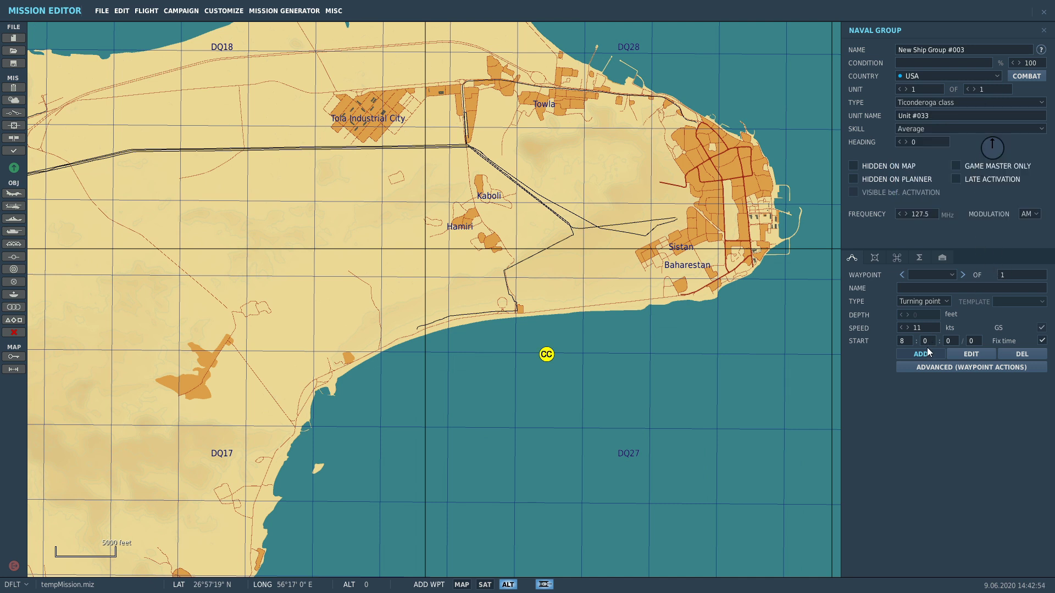
type("30")
left_click(654, 339)
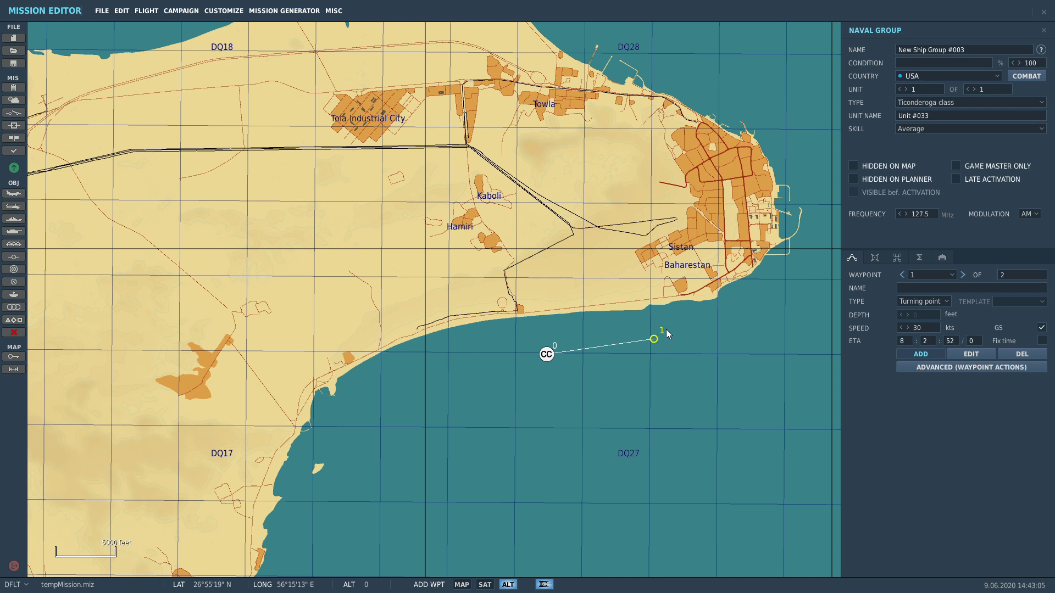
left_click(951, 370)
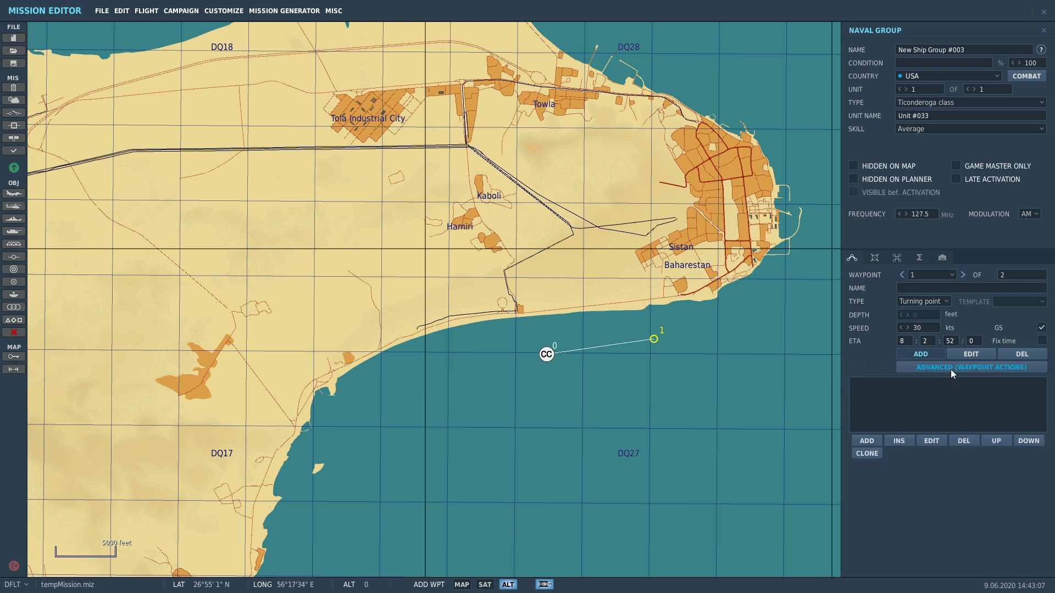
Step: Add a Perform Task action of type Fire at Point to waypoint 1
left_click(875, 442)
left_click(695, 239)
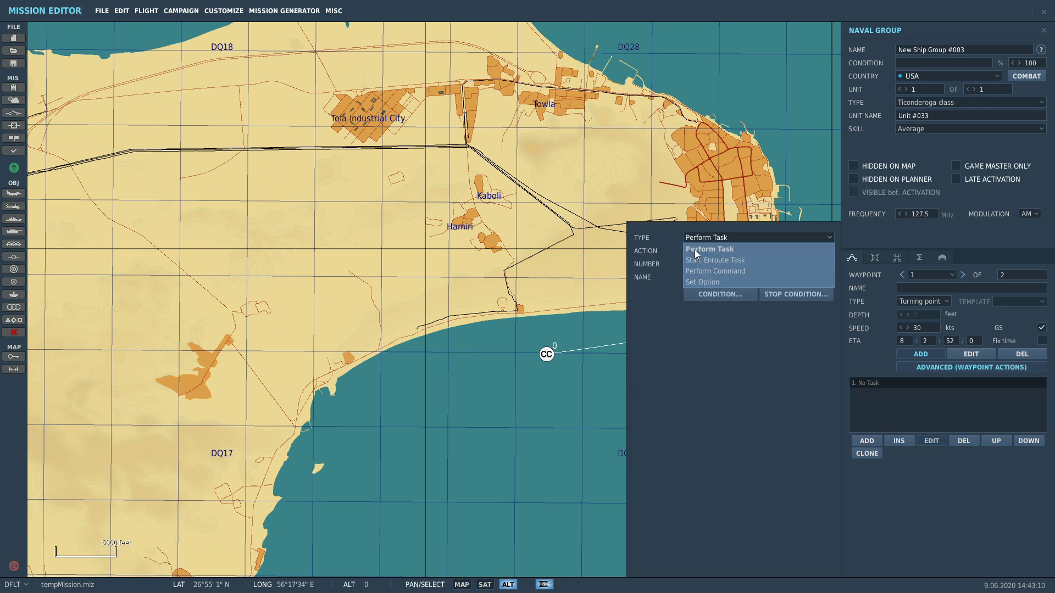
left_click(695, 249)
left_click(695, 250)
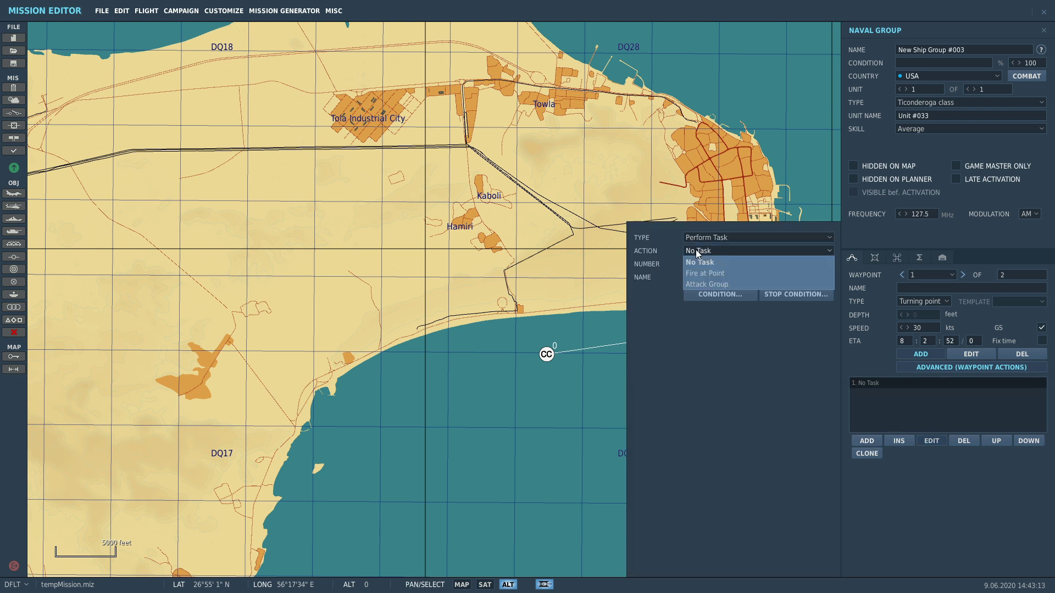
left_click(694, 278)
Step: Move the Fire at Point target onto the warehouse block in Bandar Abbas
scroll(247, 357, "down", 2)
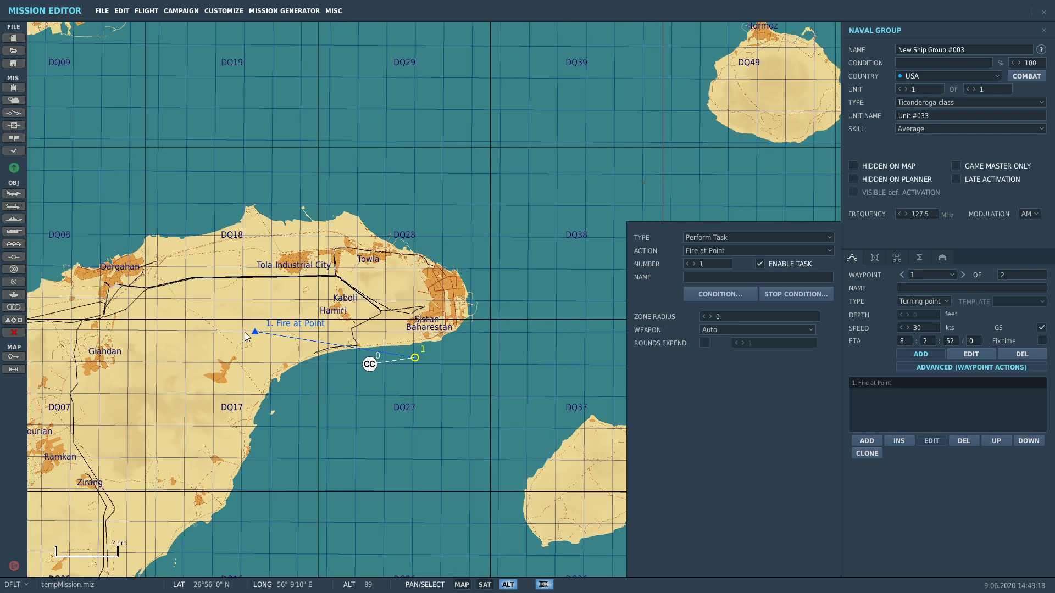
left_click_drag(252, 331, 298, 366)
scroll(298, 366, "down", 3)
left_click_drag(286, 324, 349, 254)
scroll(350, 254, "up", 4)
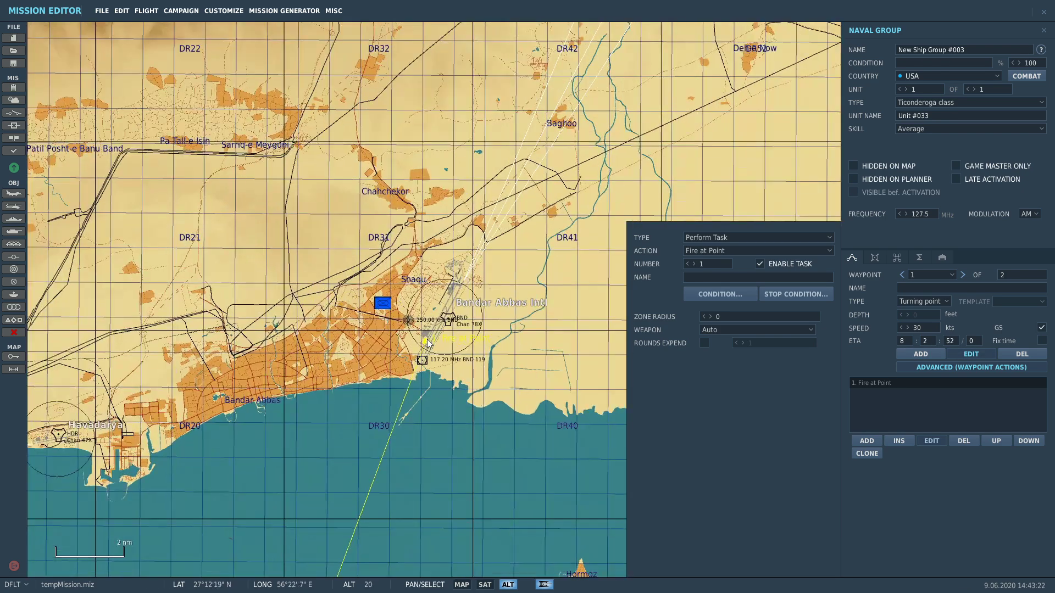
scroll(321, 307, "up", 6)
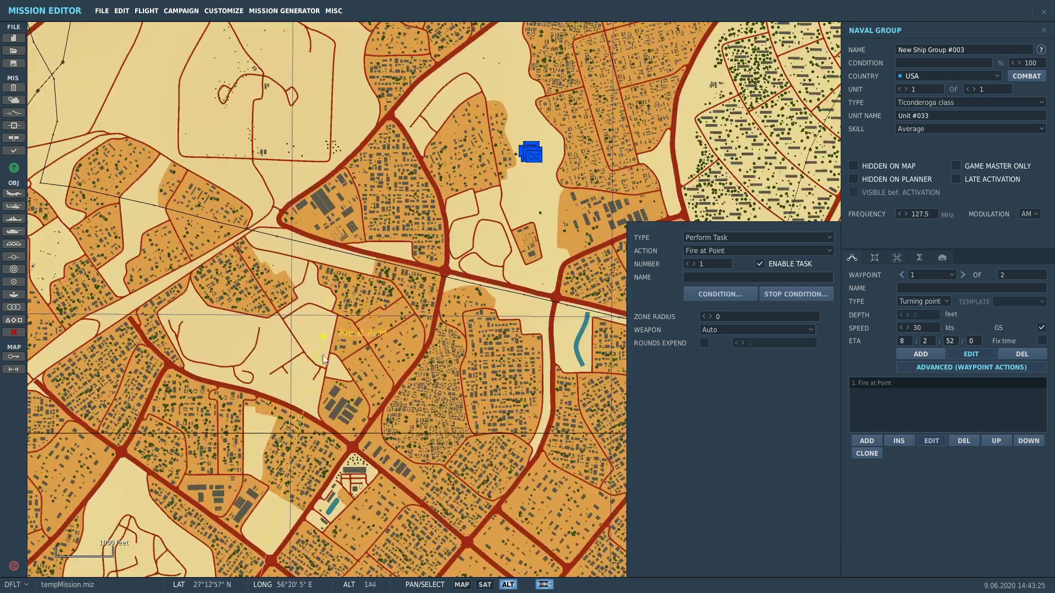
left_click_drag(322, 335, 345, 404)
scroll(344, 406, "up", 2)
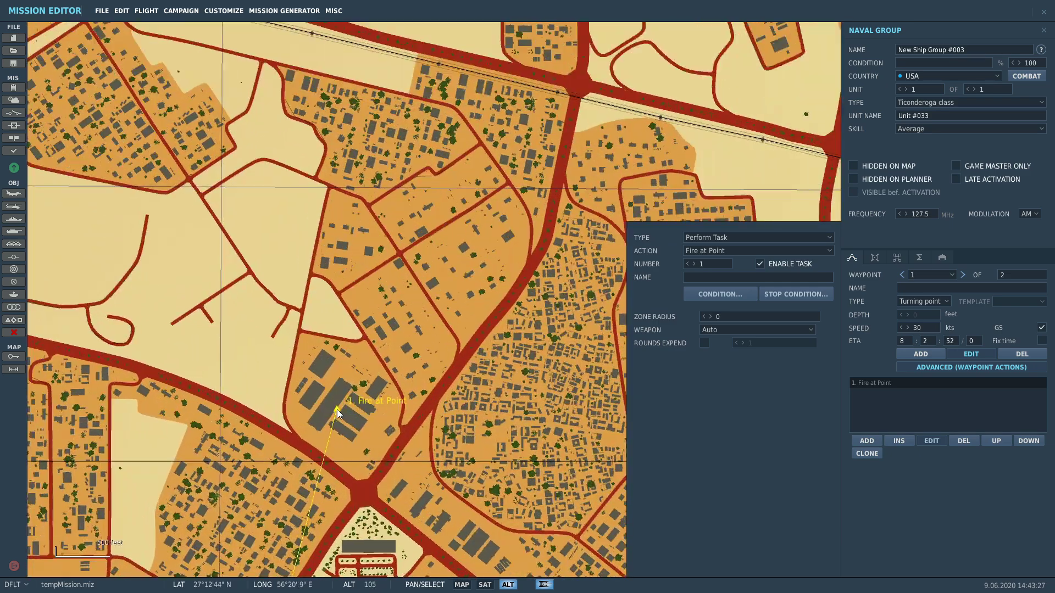
scroll(337, 410, "up", 1)
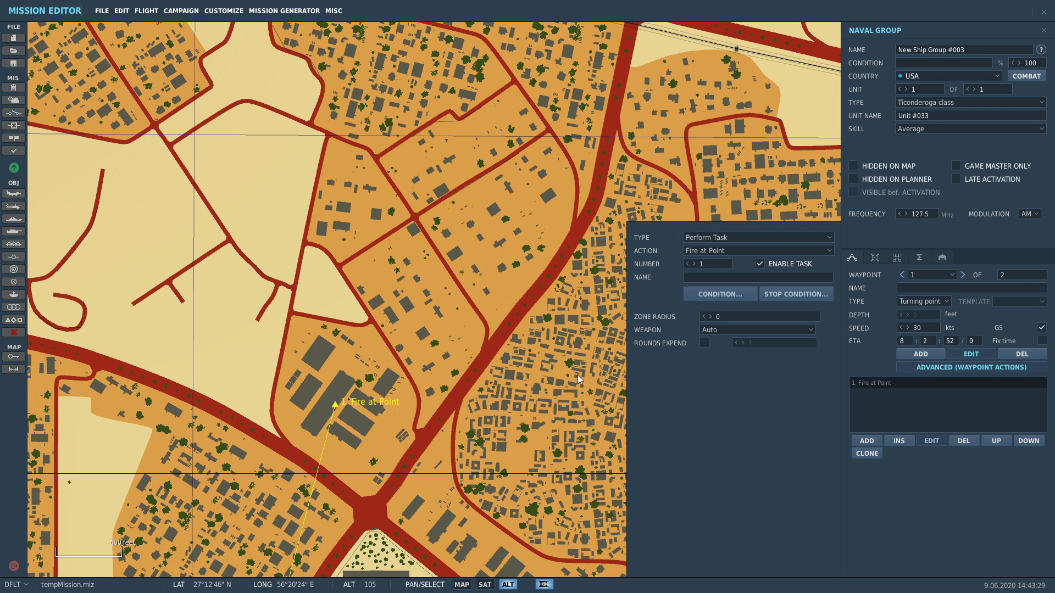
Step: Give the Fire at Point task zone radius 500, Cruise missiles and 10 rounds expended
left_click(712, 316)
left_click(712, 316)
left_click(711, 316)
type("1")
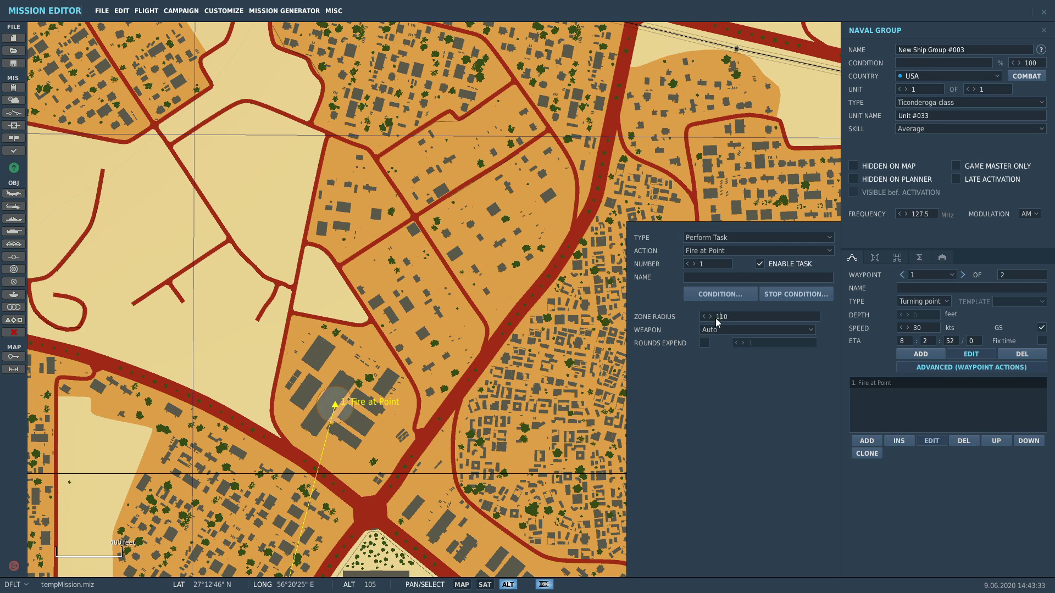
type("1")
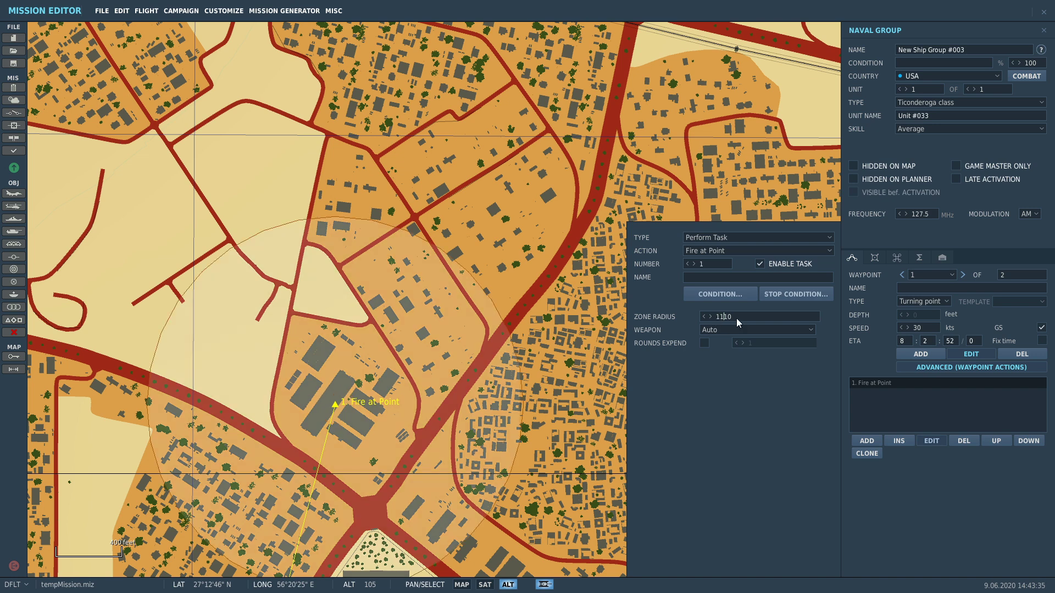
key("ctrl+a")
type("500")
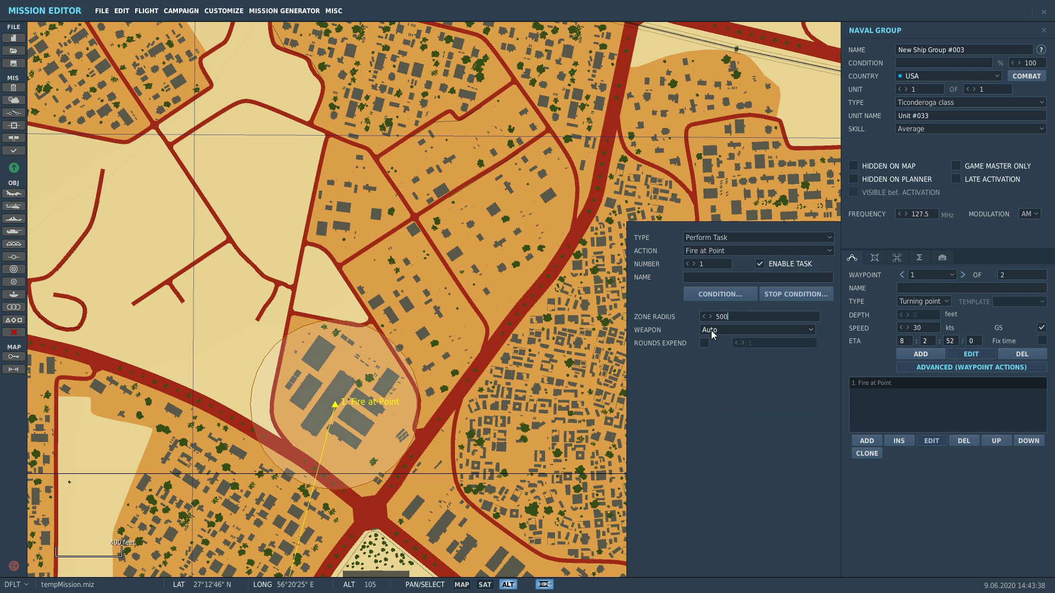
left_click(713, 332)
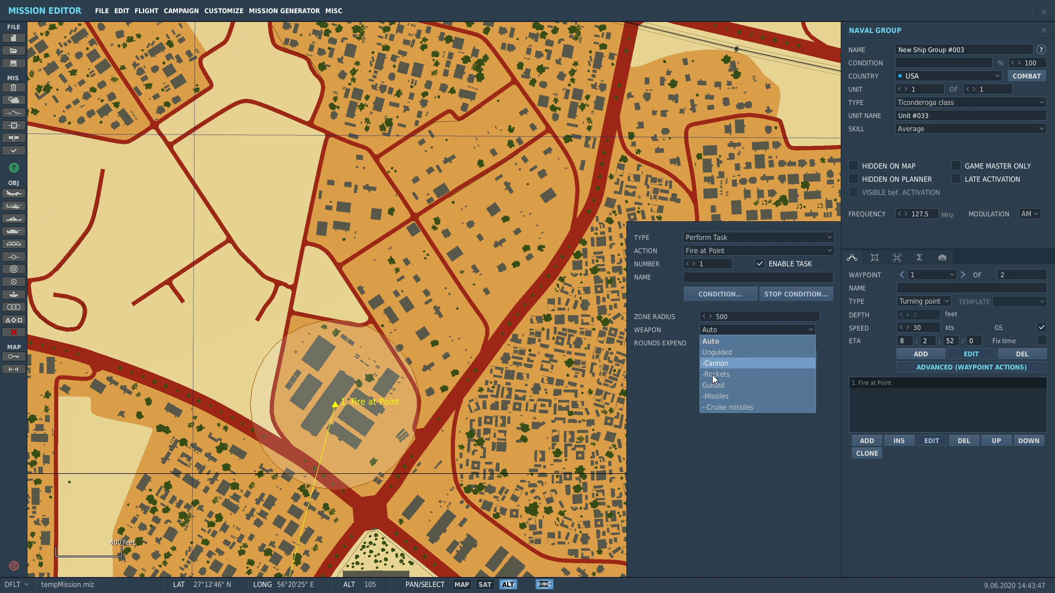
left_click(720, 406)
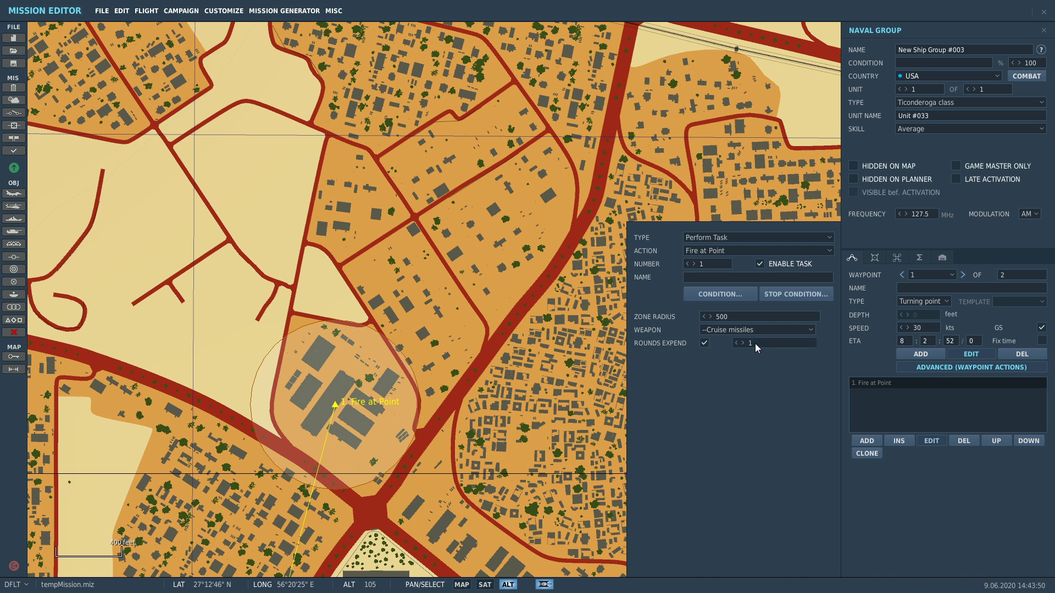
left_click(747, 347)
type("0")
left_click(1044, 31)
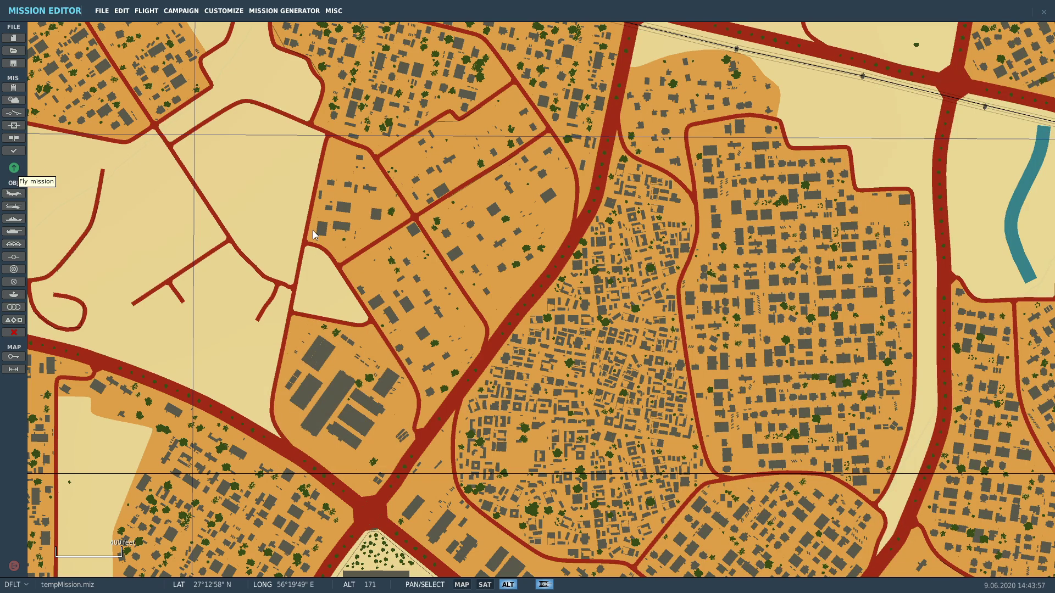
Step: Add waypoint 2 to the Ticonderoga group's route, south of the ship near Qeshm
scroll(503, 179, "down", 5)
scroll(552, 188, "down", 3)
scroll(419, 370, "up", 6)
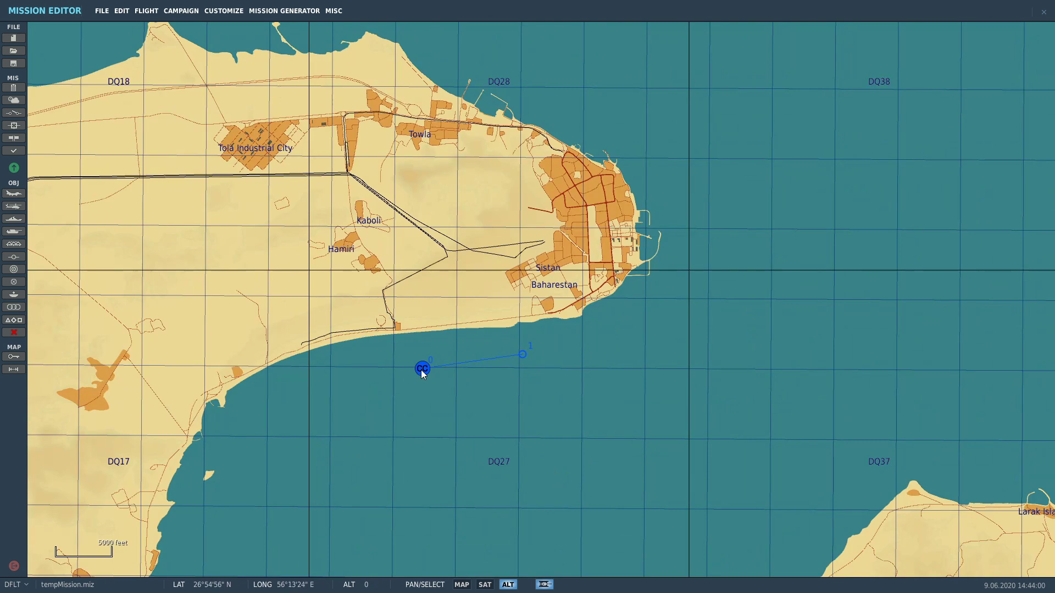
left_click(422, 370)
left_click(523, 356)
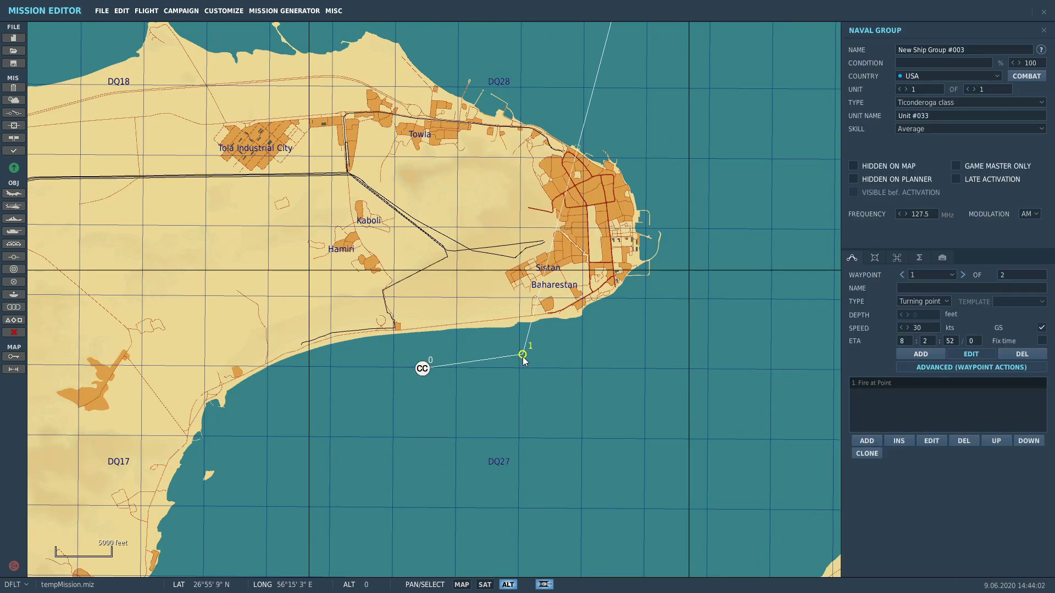
left_click(918, 354)
scroll(532, 349, "down", 3)
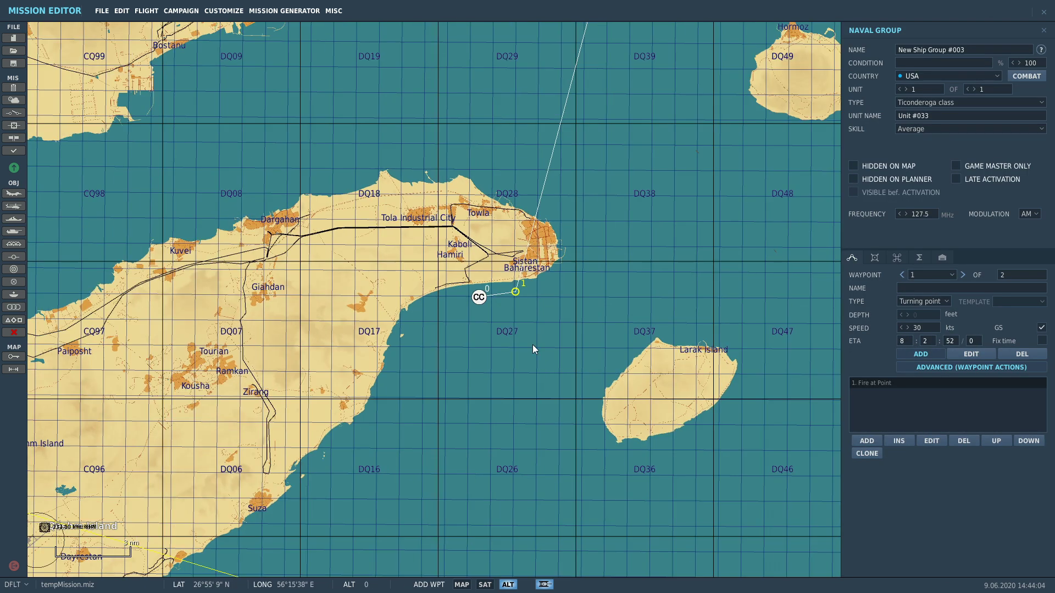
left_click(563, 486)
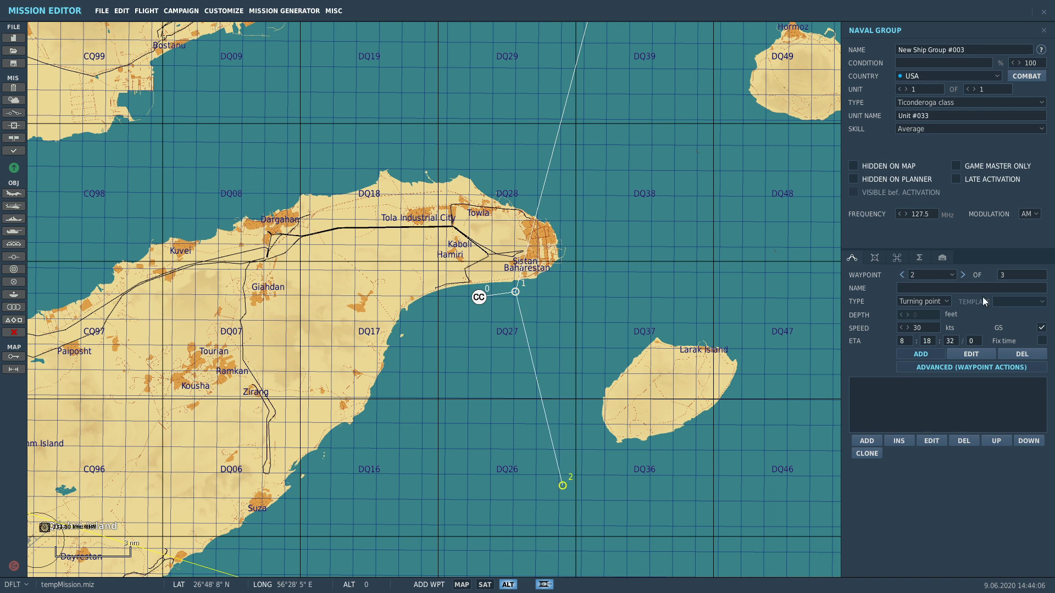
scroll(515, 294, "down", 2)
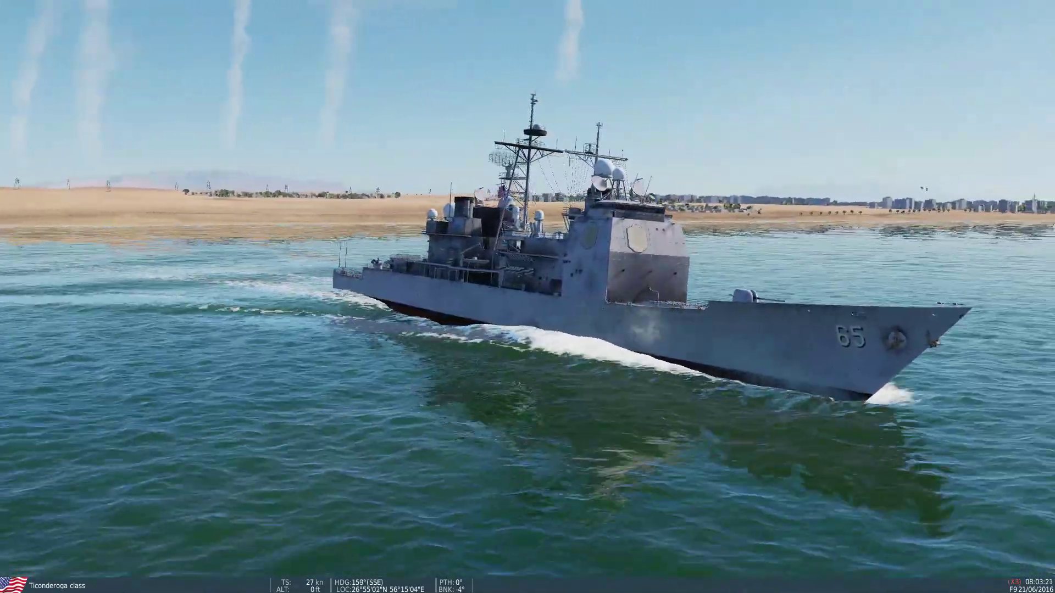
Step: Return to normal time and select a BGM-109B cruise missile in flight on the F10 map
key("shift+z")
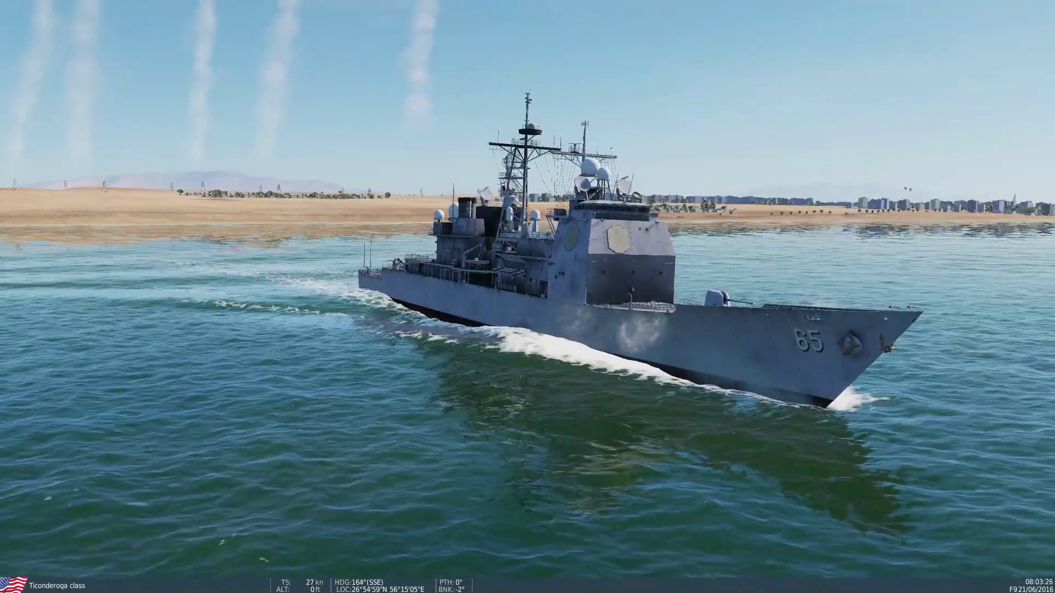
key("F10")
scroll(513, 327, "up", 5)
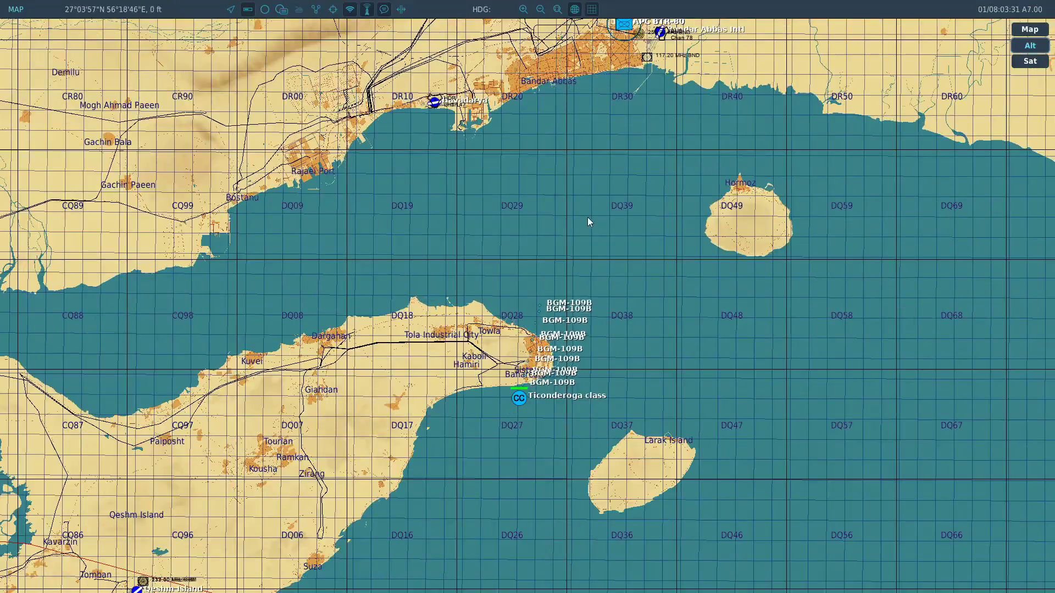
left_click_drag(588, 222, 586, 150)
left_click_drag(565, 259, 498, 360)
left_click(498, 361)
scroll(473, 383, "down", 2)
scroll(566, 199, "up", 4)
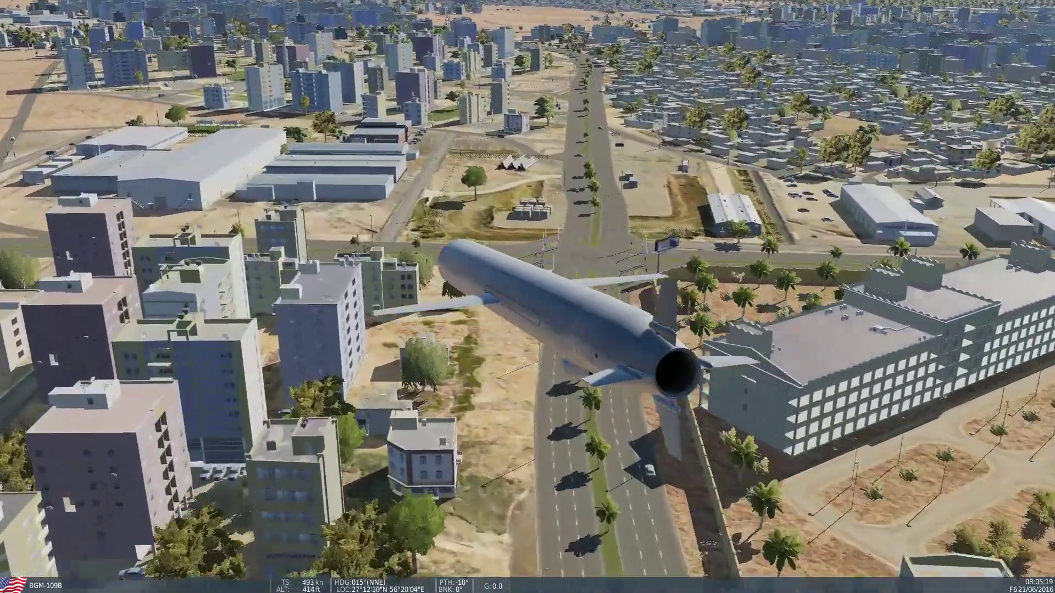
Step: Watch the missiles hit Bandar Abbas from the F11 free camera, then return to the editor
key("F11")
scroll(527, 296, "down", 5)
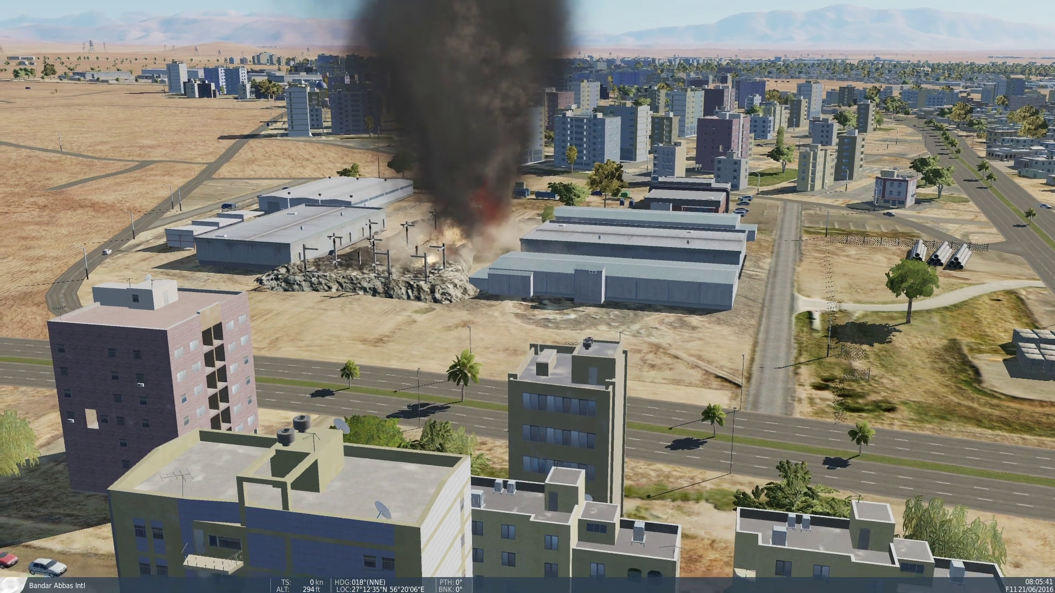
key("F10")
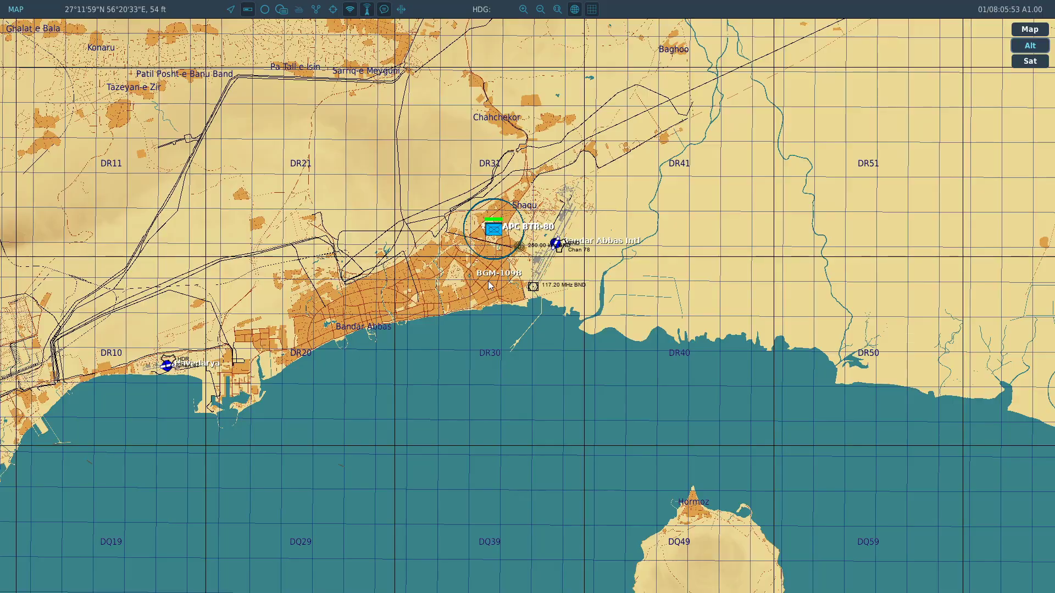
scroll(488, 281, "down", 5)
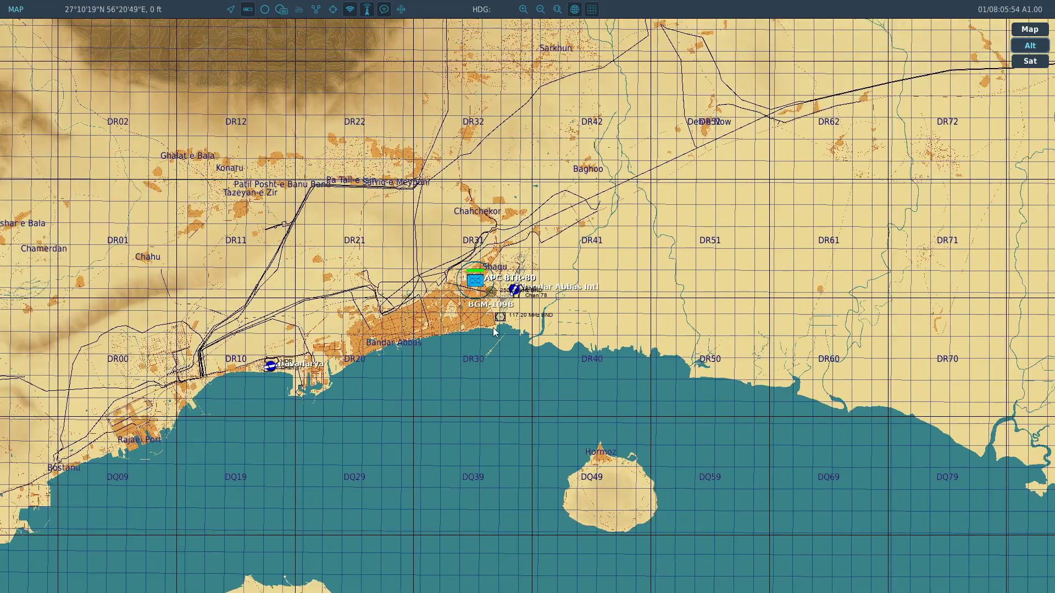
scroll(439, 526, "up", 8)
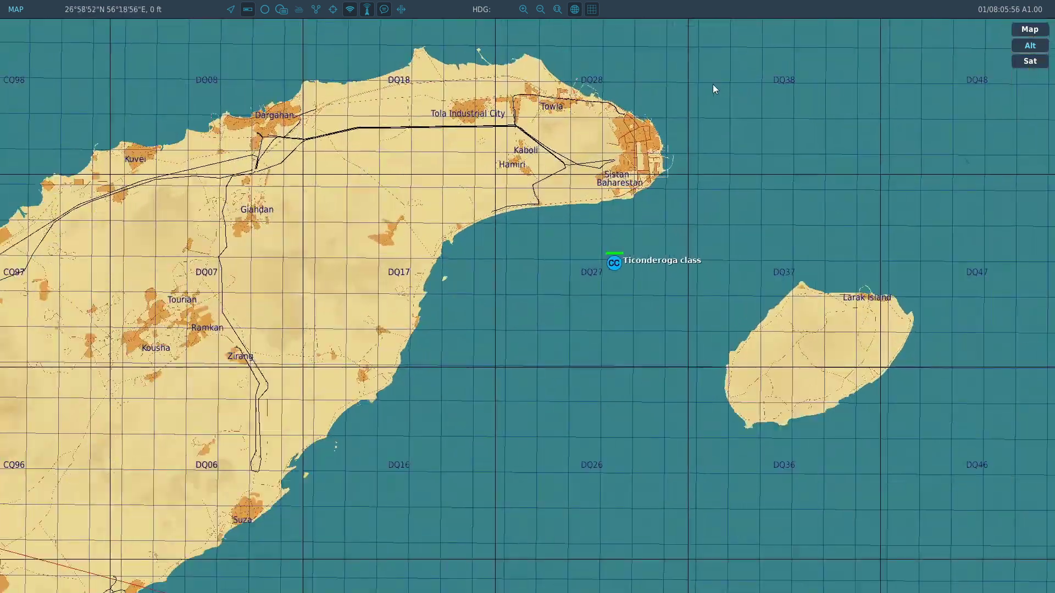
scroll(250, 189, "down", 4)
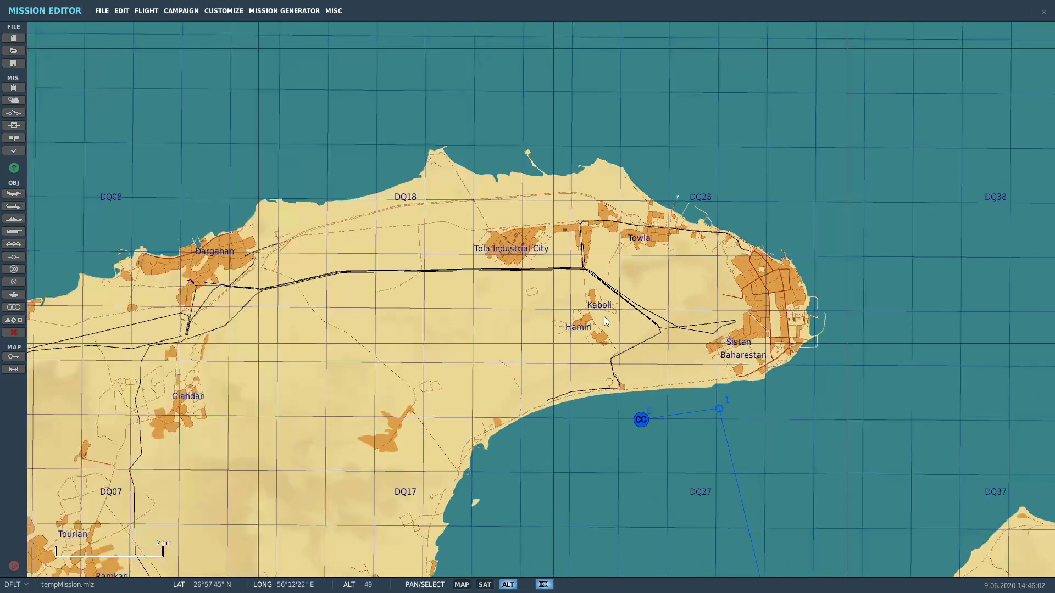
scroll(604, 316, "up", 5)
left_click(13, 231)
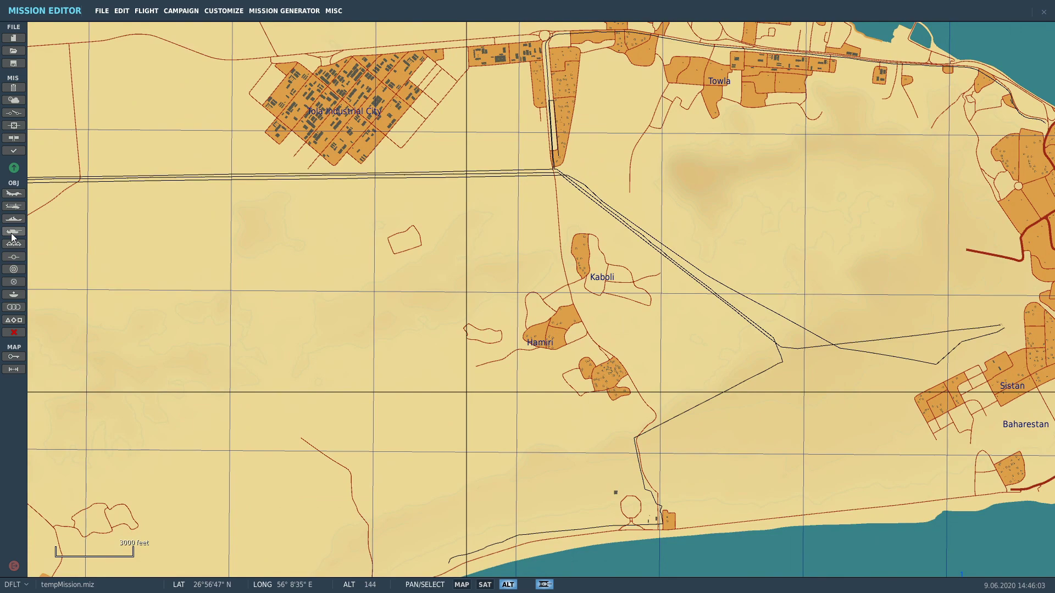
Step: Place a new USAF Aggressors ground group north of Towla on Qeshm's coast
scroll(549, 195, "down", 3)
scroll(424, 132, "up", 3)
scroll(424, 132, "up", 2)
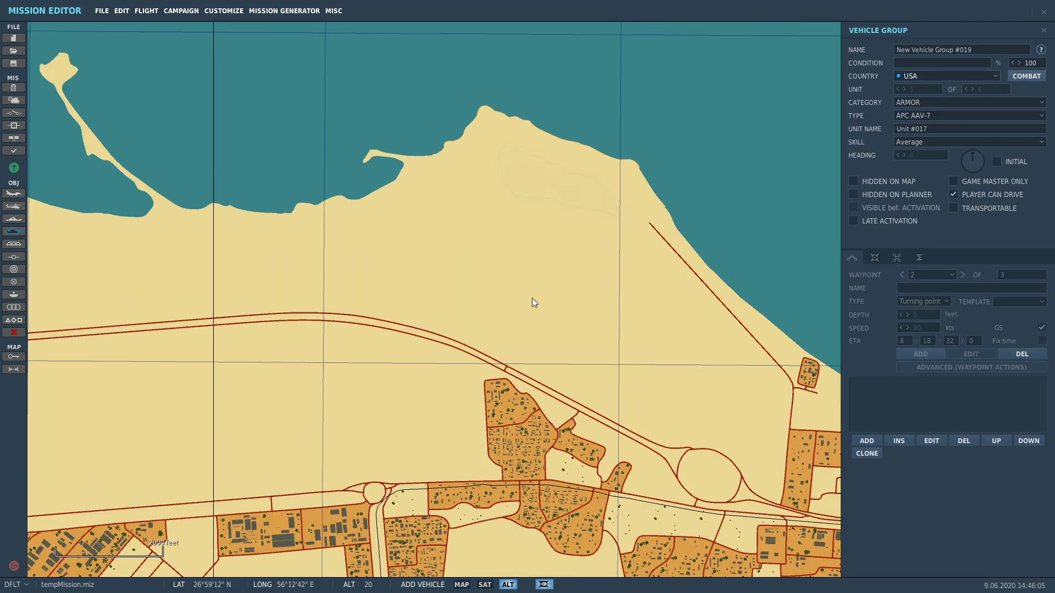
scroll(532, 298, "down", 1)
left_click(531, 299)
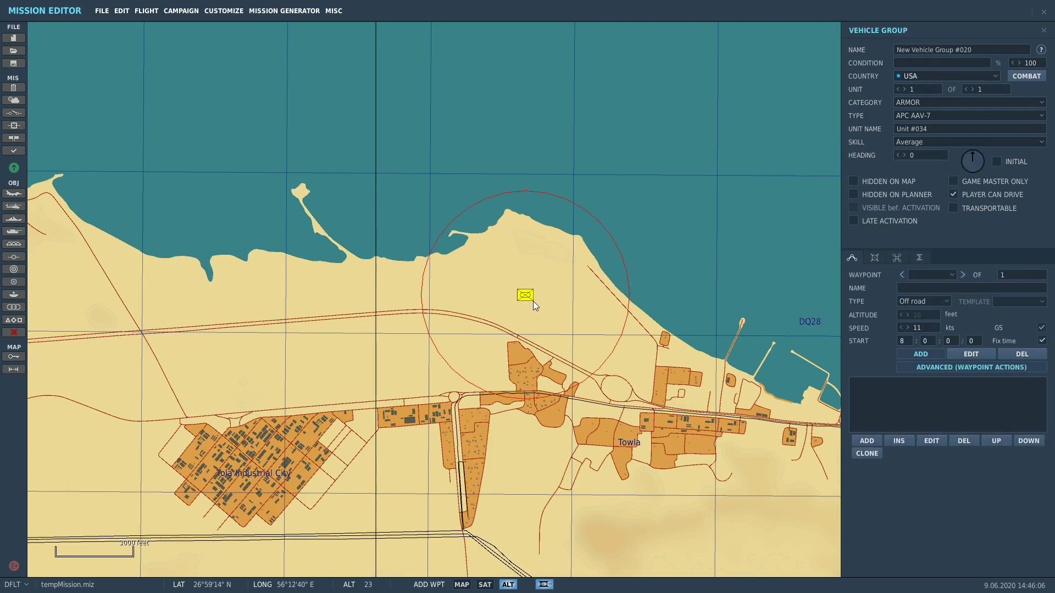
left_click(923, 76)
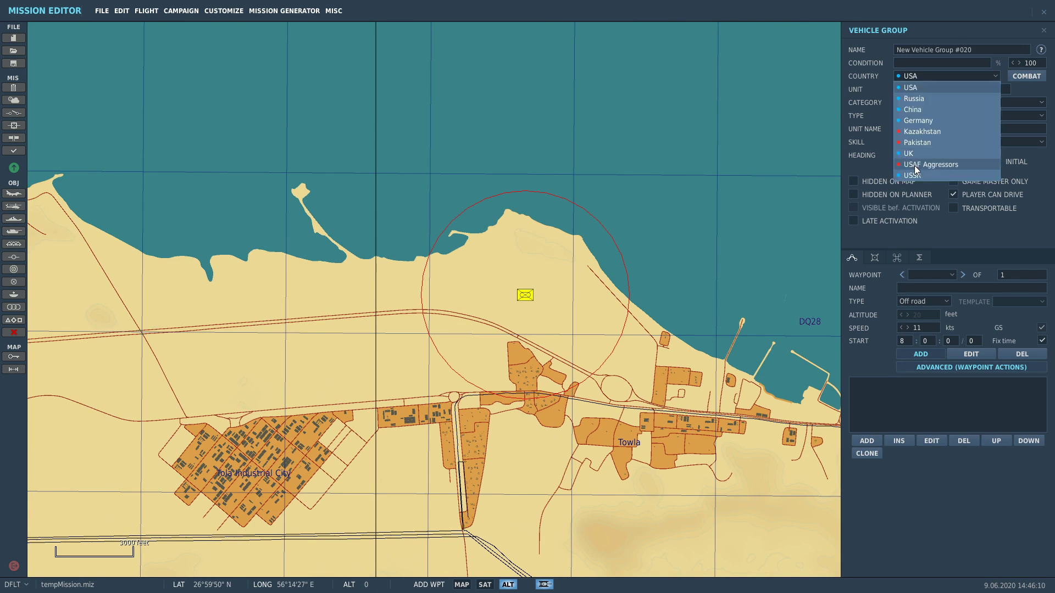
left_click(907, 163)
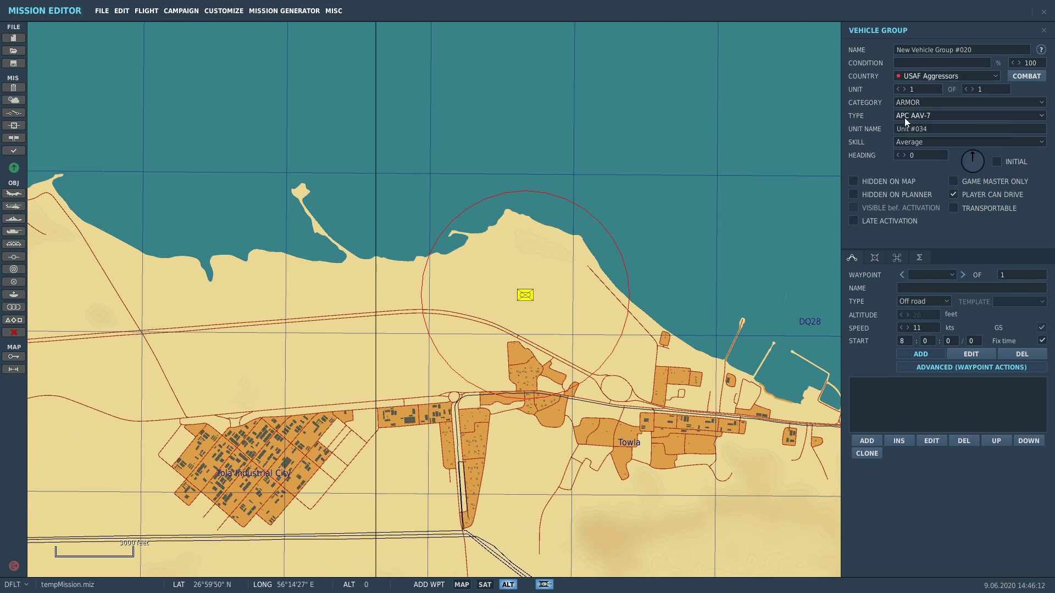
Step: Make the group four SRBM SS-1C Scud-B launchers from the MISSILES category
left_click(904, 103)
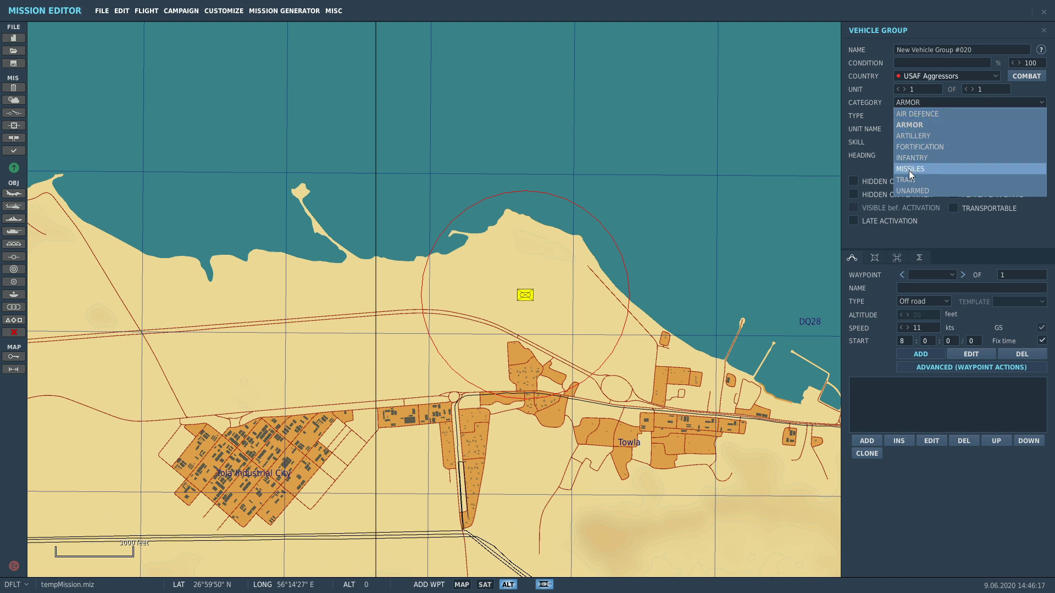
left_click(908, 169)
left_click(917, 116)
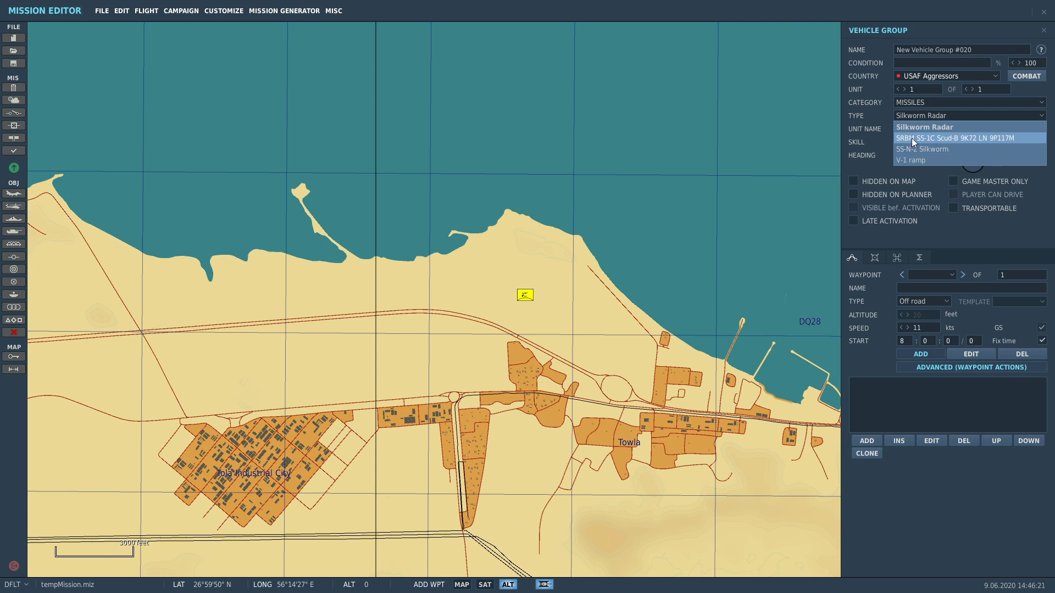
left_click(912, 137)
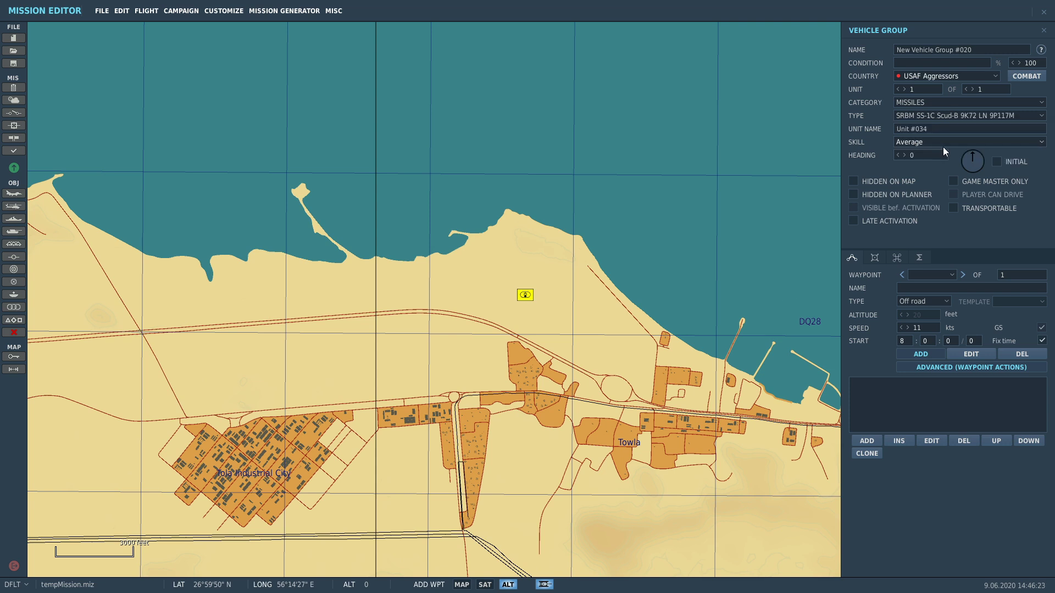
left_click(971, 87)
left_click(971, 88)
left_click(971, 87)
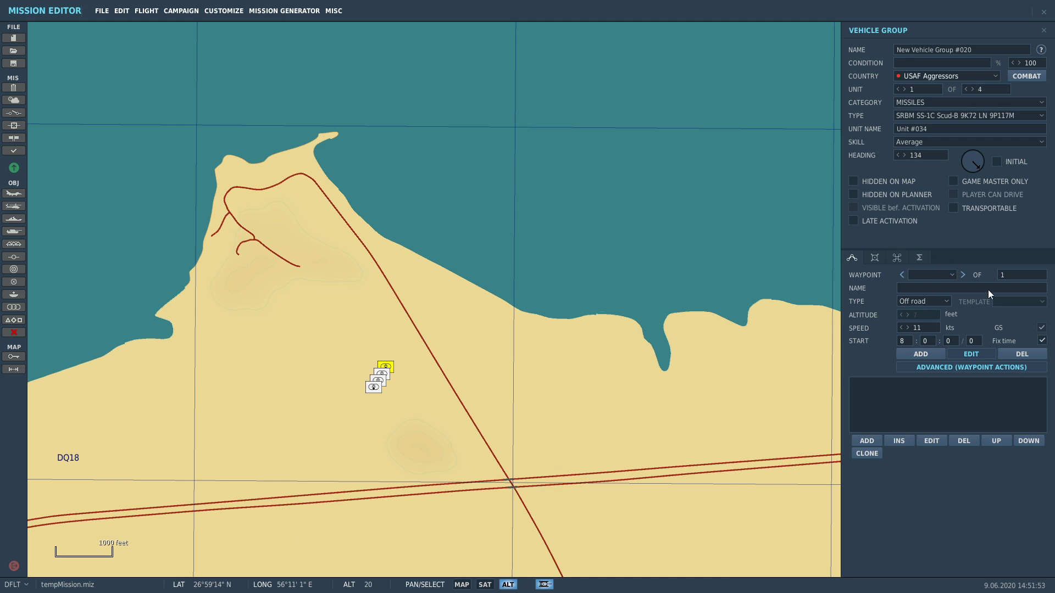
Step: Add a Perform Task action of type Fire at Point to the Scud group's waypoint
left_click(867, 441)
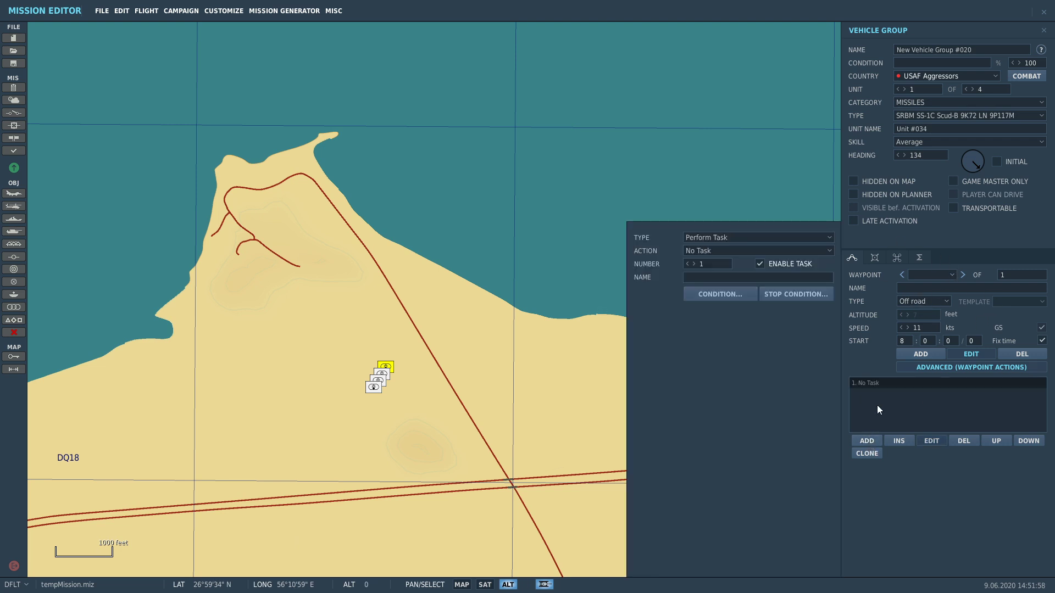
left_click(698, 237)
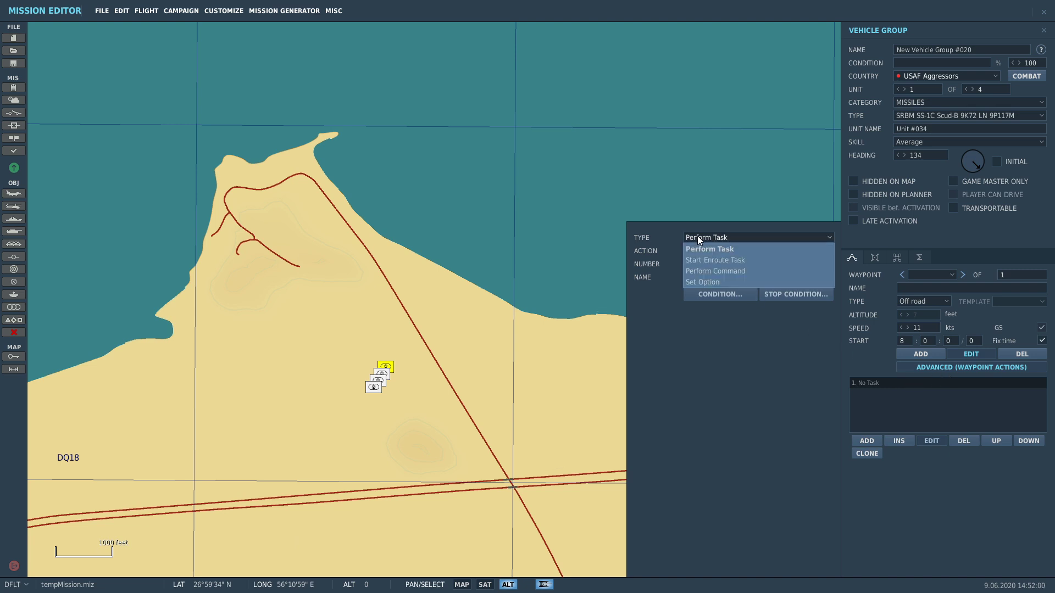
left_click(706, 244)
left_click(702, 251)
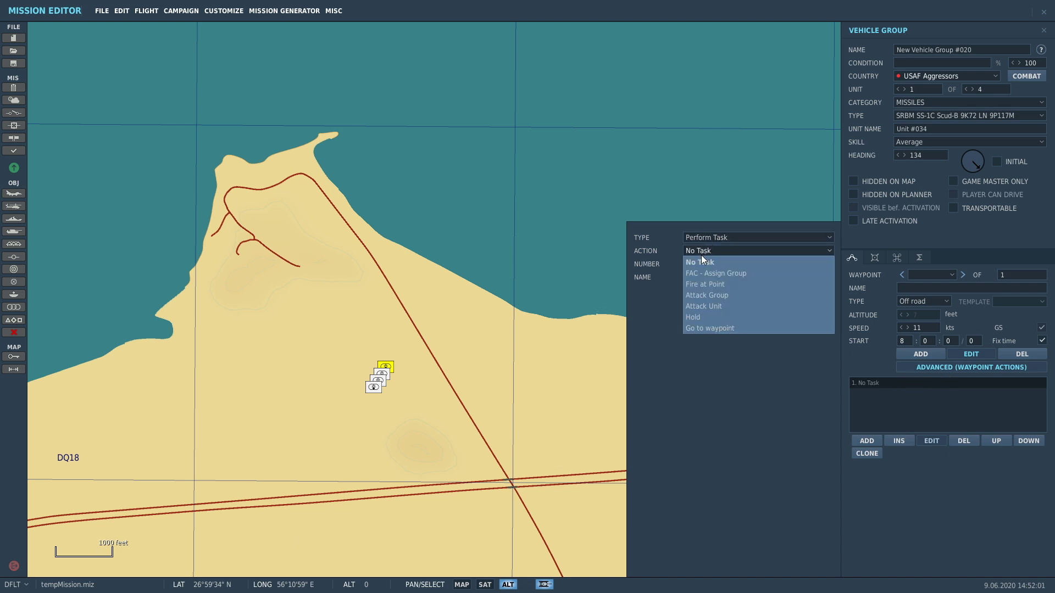
left_click(698, 285)
Step: Aim the Fire at Point target at Bandar Abbas with zone radius 110 and weapon Auto
left_click(278, 282)
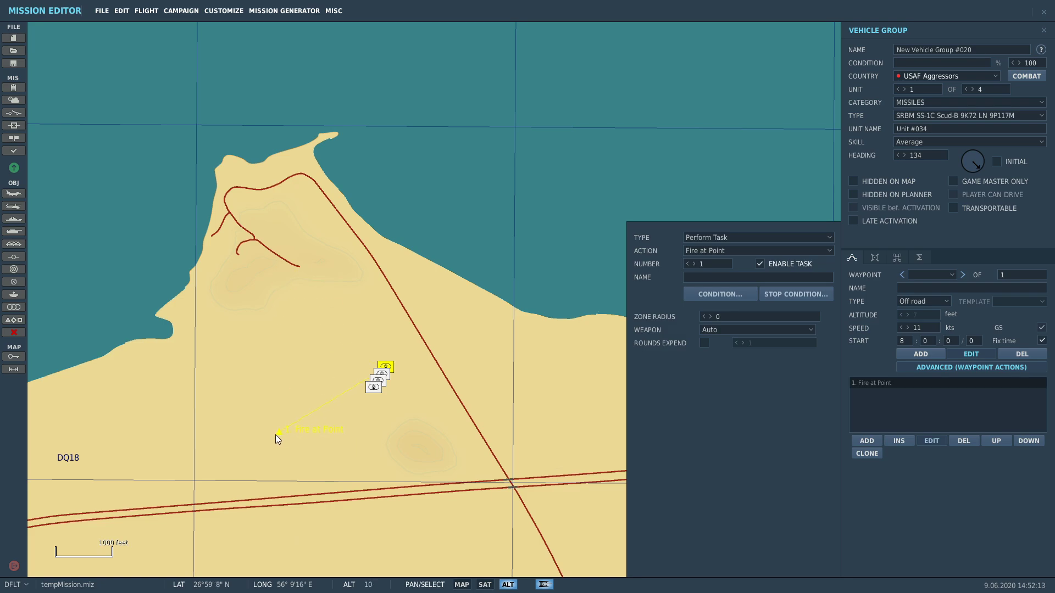
scroll(276, 434, "down", 5)
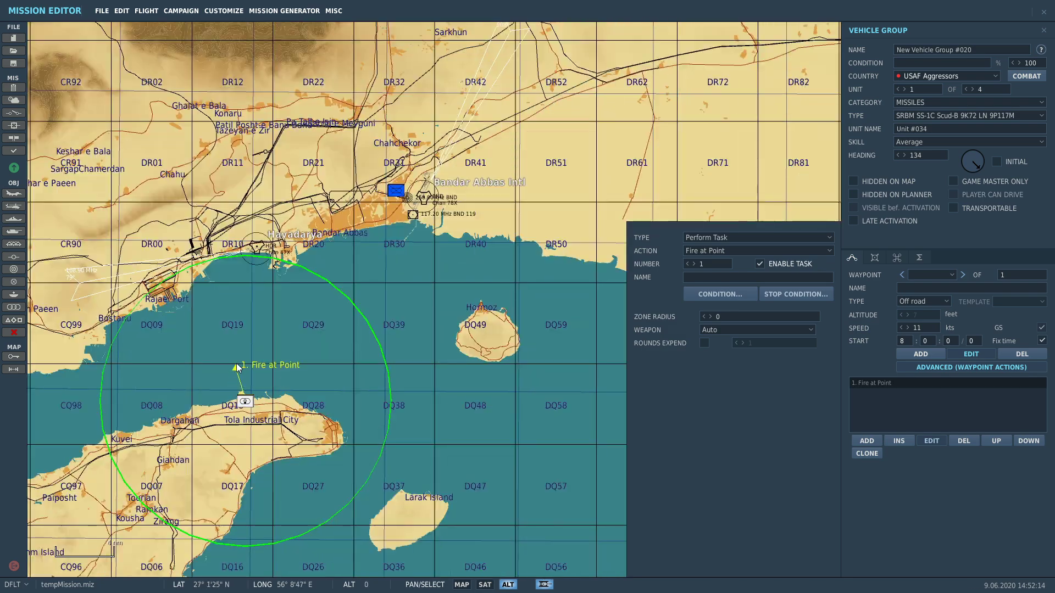
left_click(341, 221)
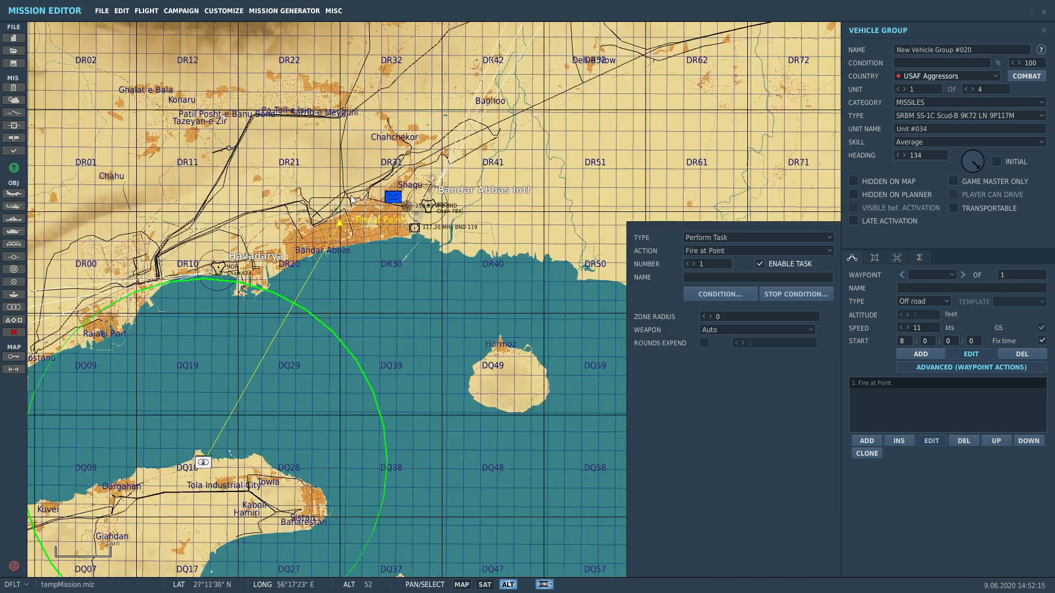
scroll(351, 199, "up", 8)
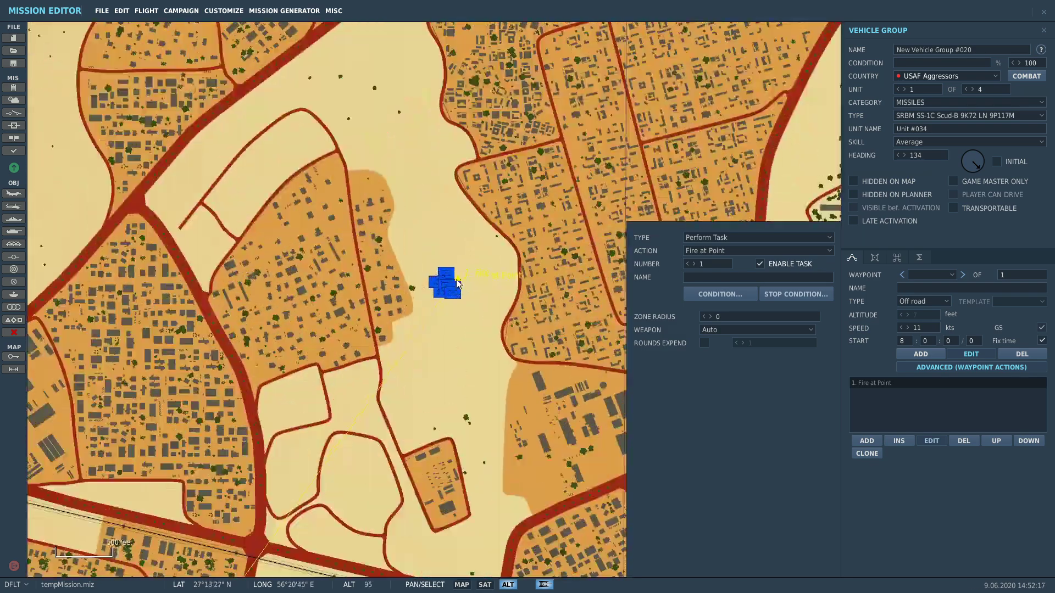
scroll(458, 283, "up", 6)
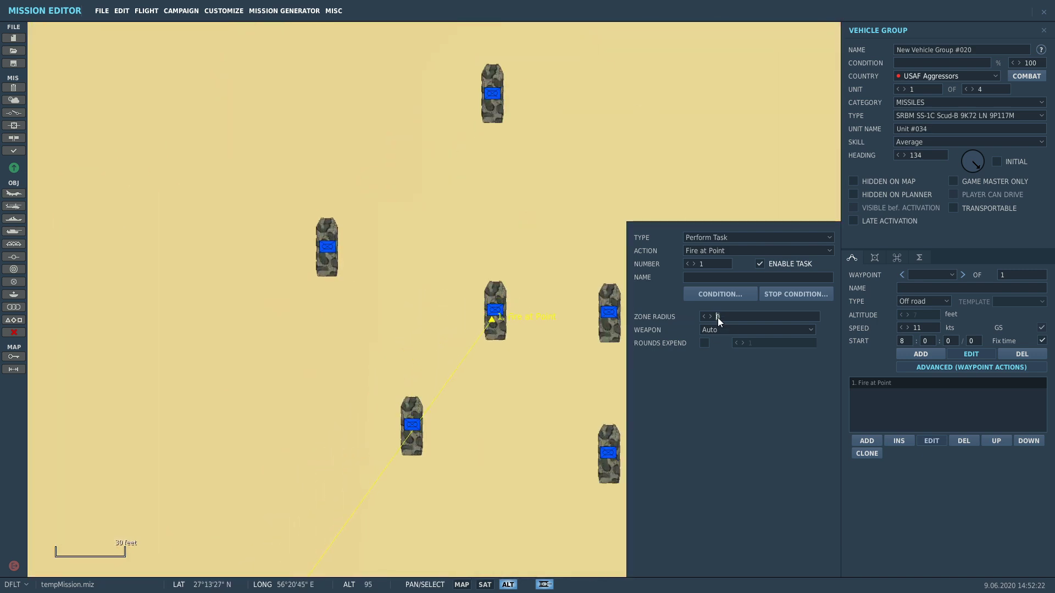
type("11")
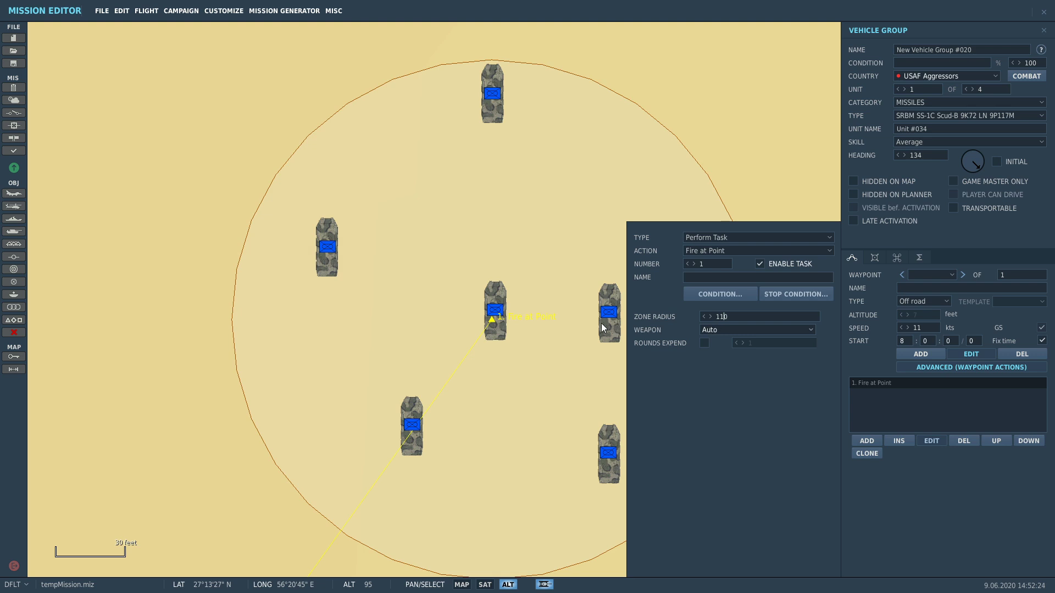
left_click(716, 332)
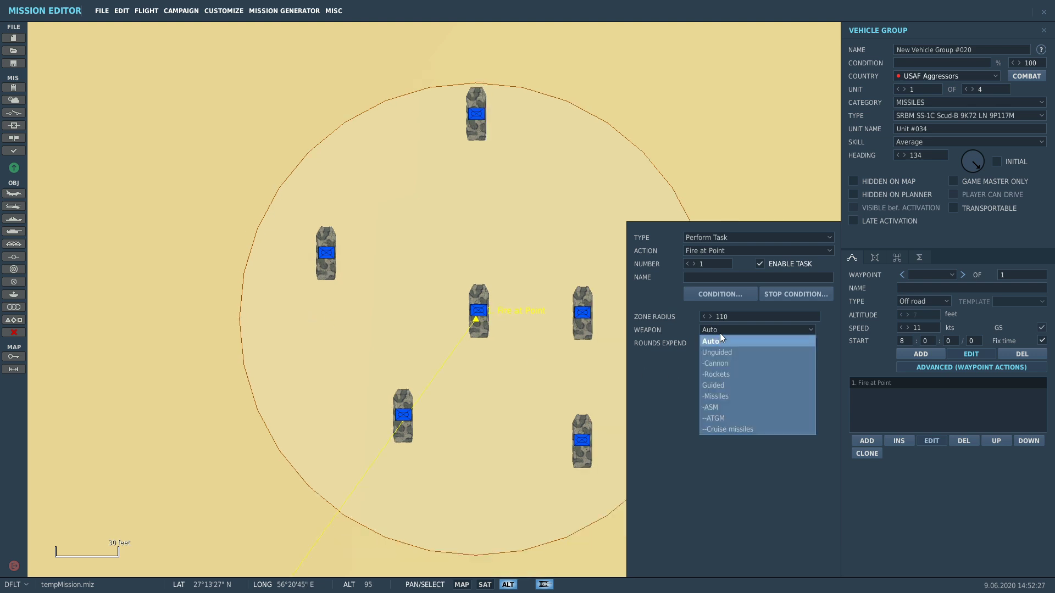
left_click(720, 331)
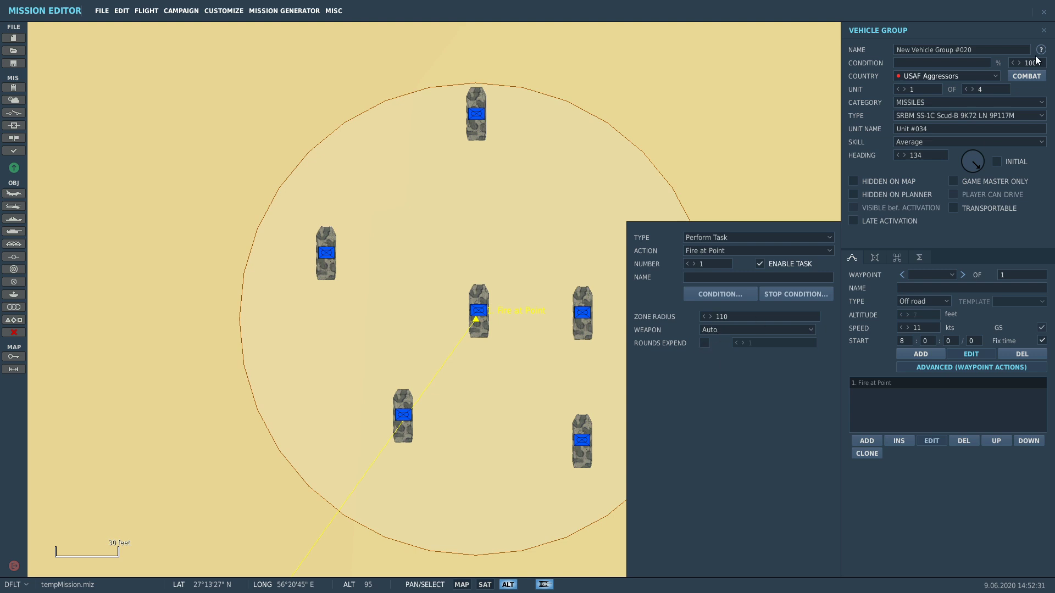
Step: Measure the distance from Bandar Abbas to the red unit with the ruler tool
left_click(1044, 31)
scroll(751, 176, "down", 10)
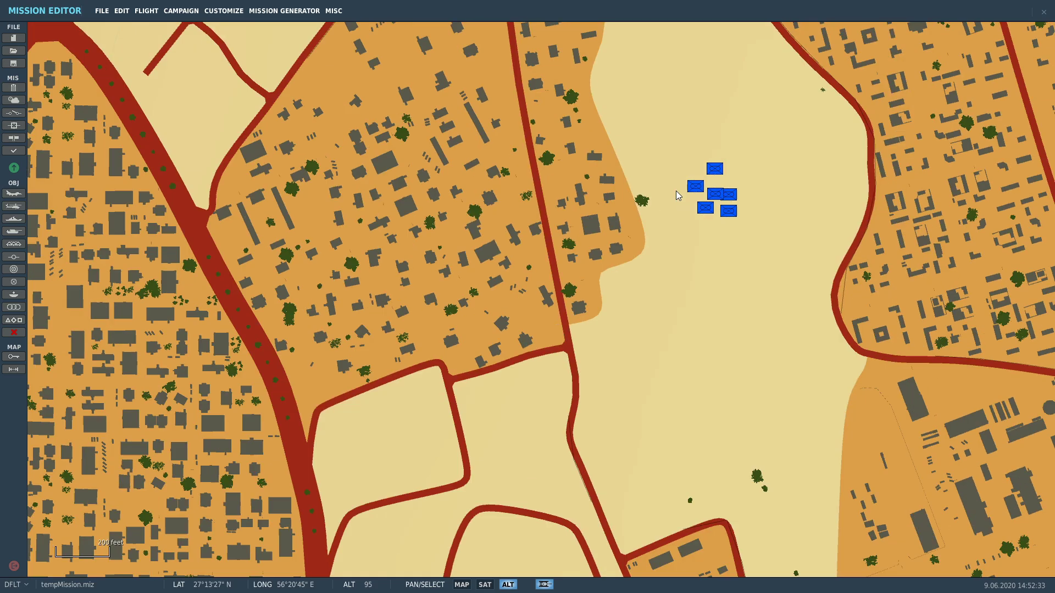
scroll(665, 253, "down", 4)
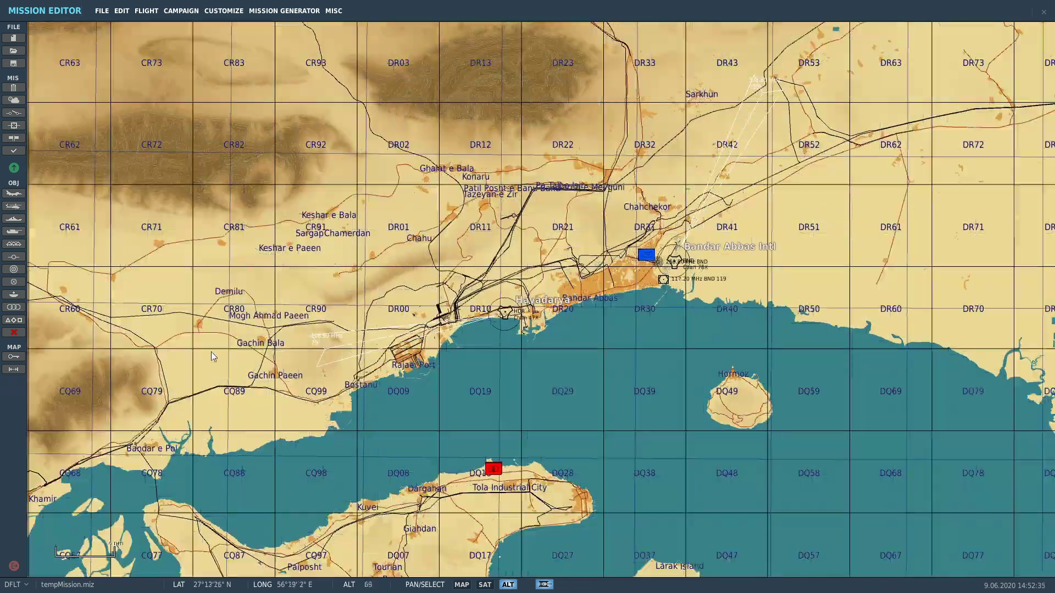
left_click_drag(640, 262, 504, 466)
left_click(14, 369)
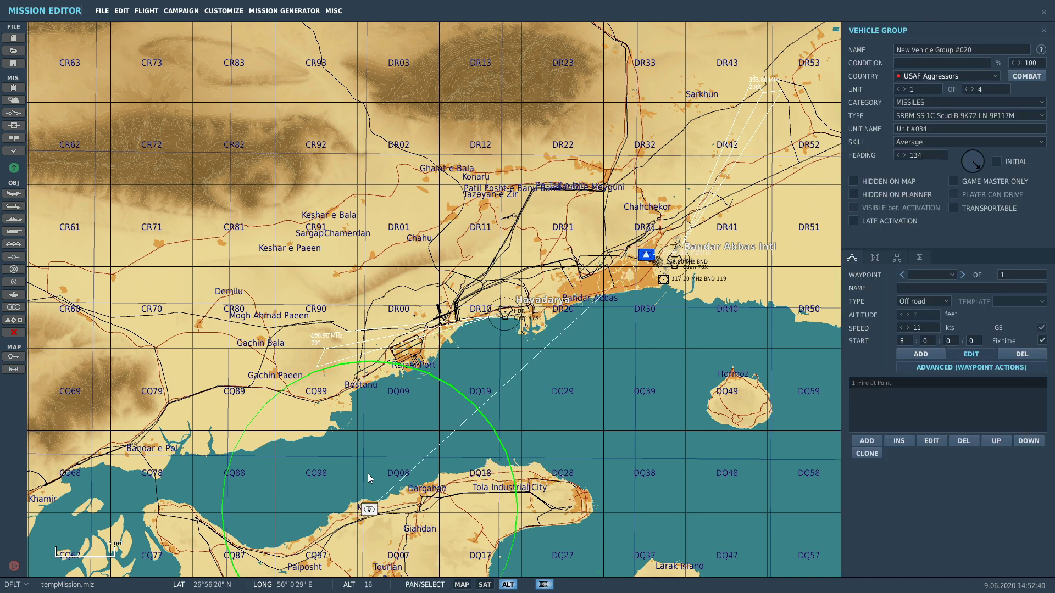
Step: Nudge the Scud launcher group slightly left and launch the mission to fly it
left_click(647, 254)
scroll(385, 429, "down", 4)
scroll(576, 469, "up", 8)
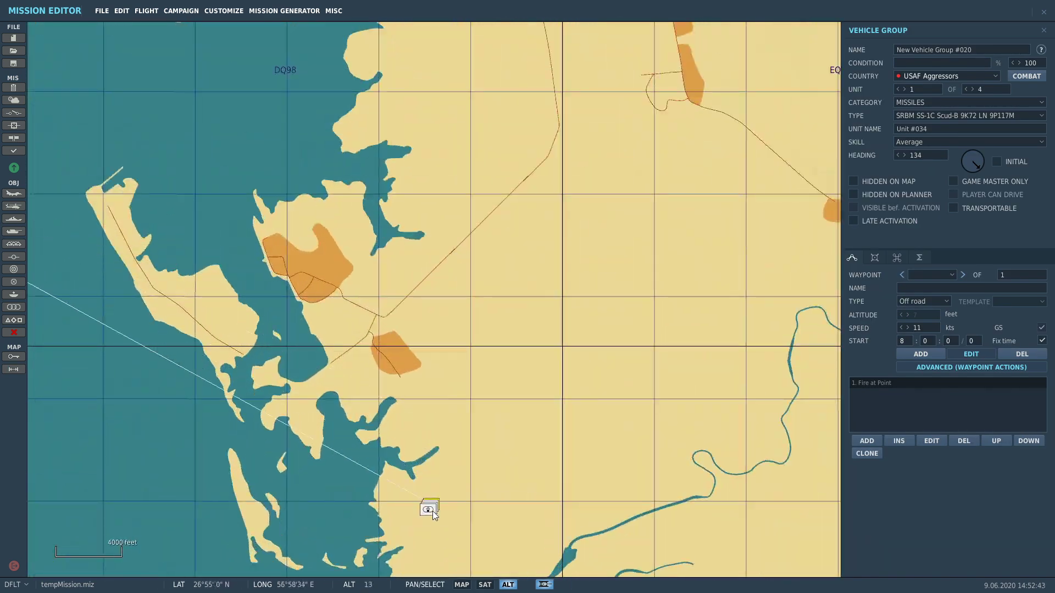
left_click_drag(433, 511, 408, 503)
left_click(16, 171)
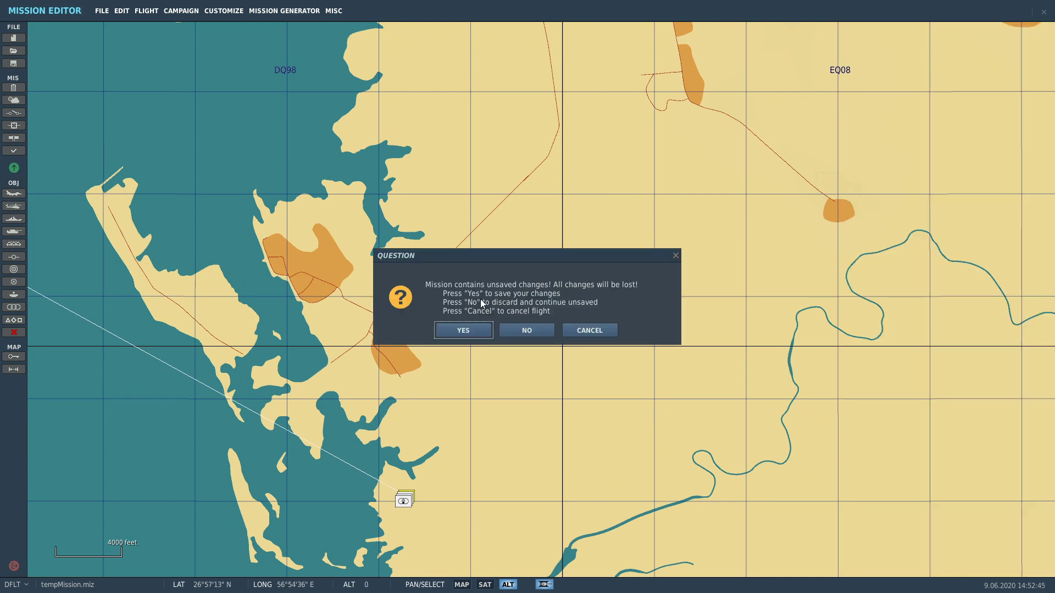
Step: Start the sim and watch the Scud launchers in F7 external view, accelerating time until launch
left_click(462, 327)
left_click(444, 378)
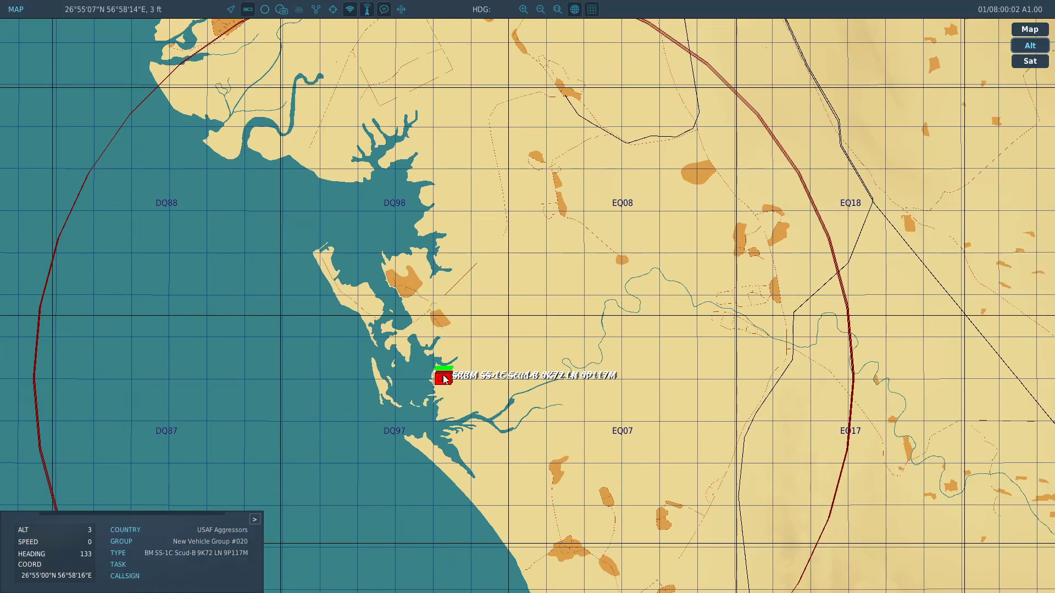
key("F7")
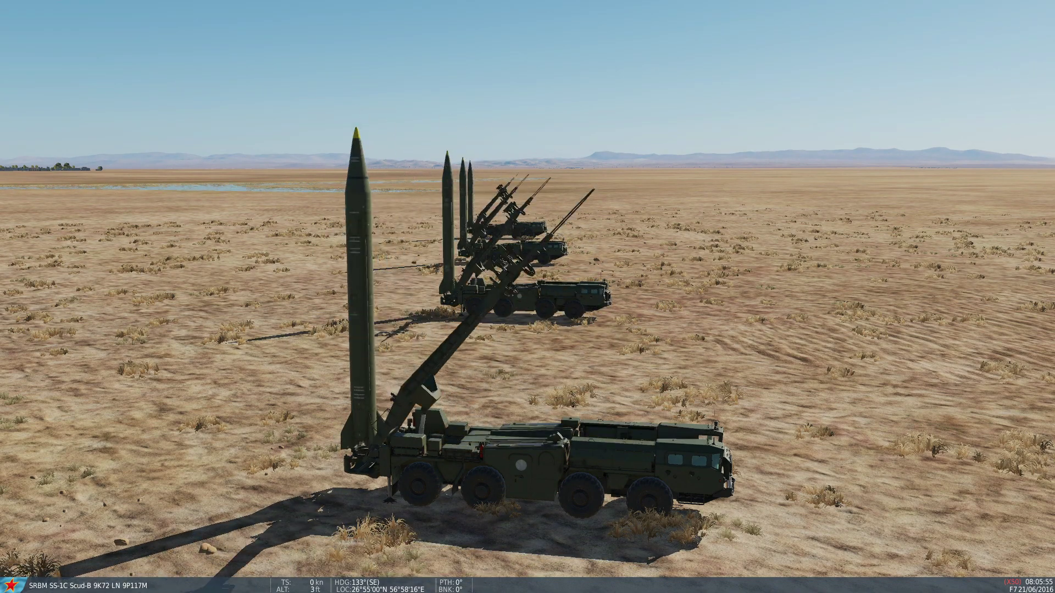
key("alt+z")
key("ctrl+z")
key("ctrl+z")
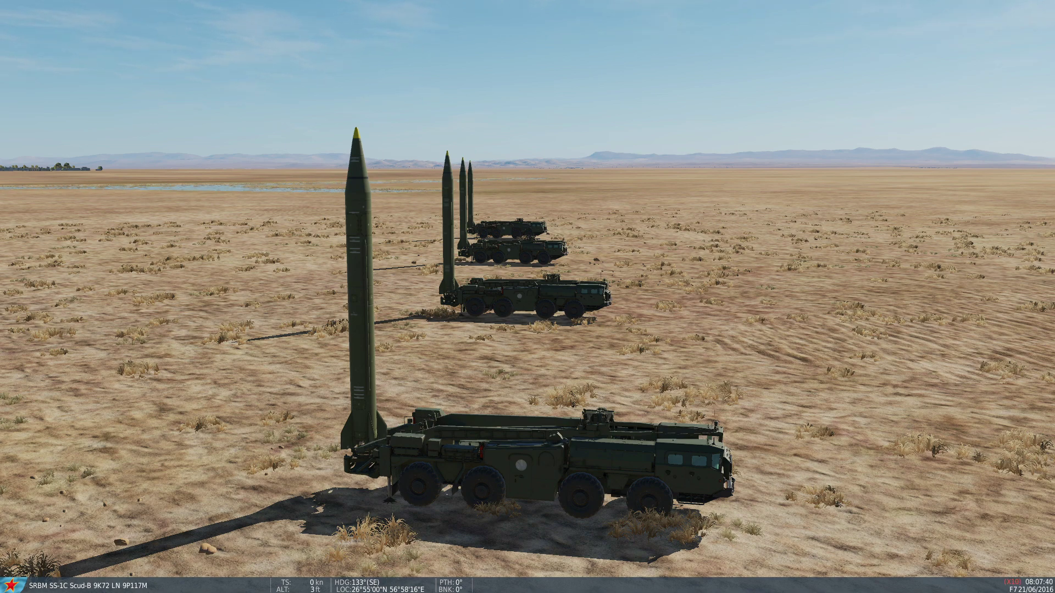
key("shift+z")
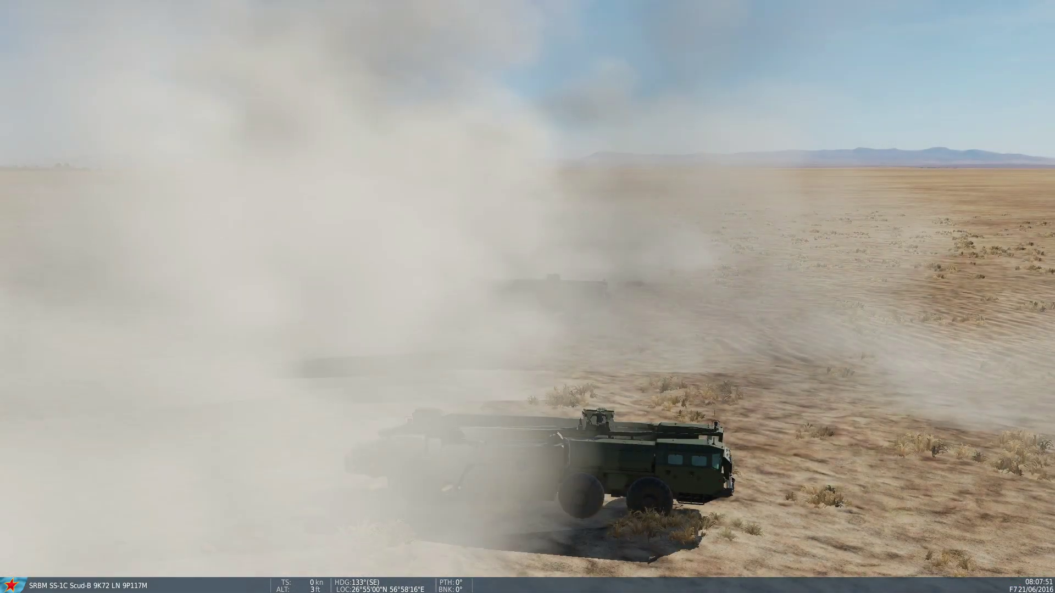
Step: Follow the launched R-17 missile and track it on the F10 map
key("F6")
key("ctrl+z")
key("ctrl+z")
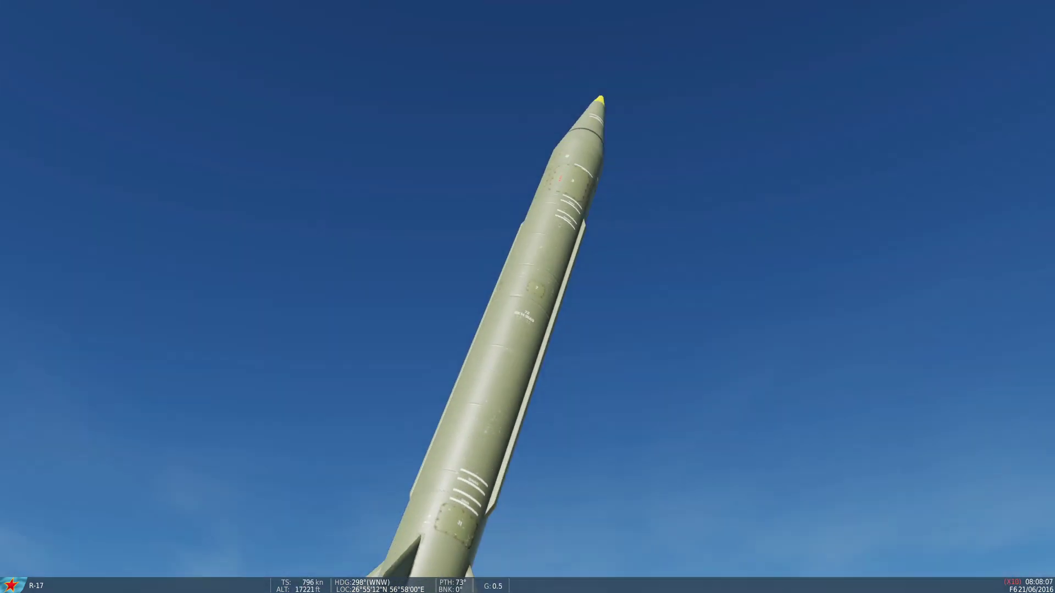
key("F10")
Step: Follow the R-17 to Bandar Abbas, then pause on a free-camera view of its crater beside the vehicles
scroll(808, 414, "down", 3)
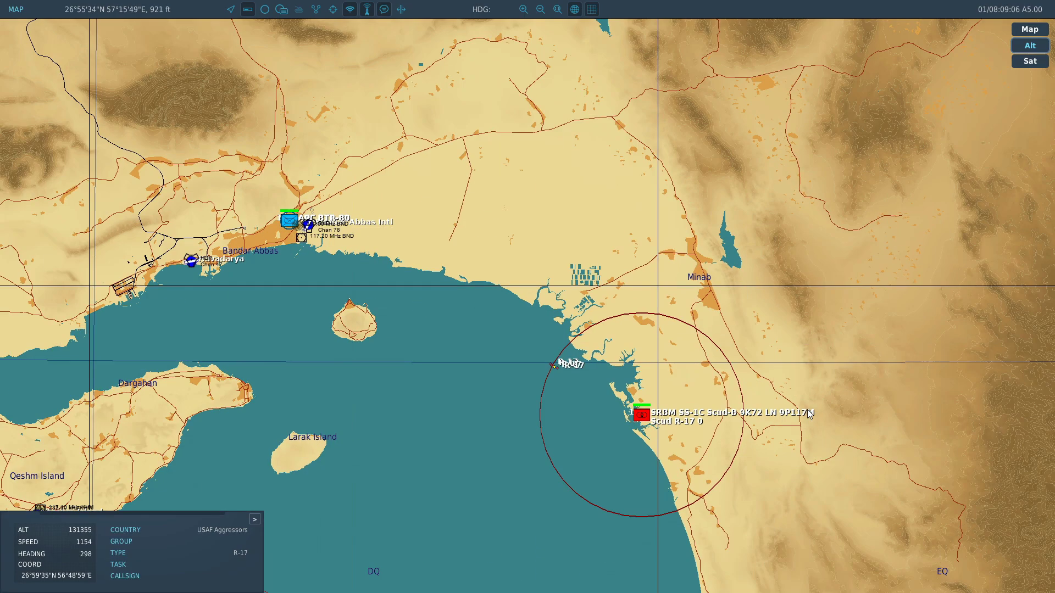
scroll(280, 258, "up", 4)
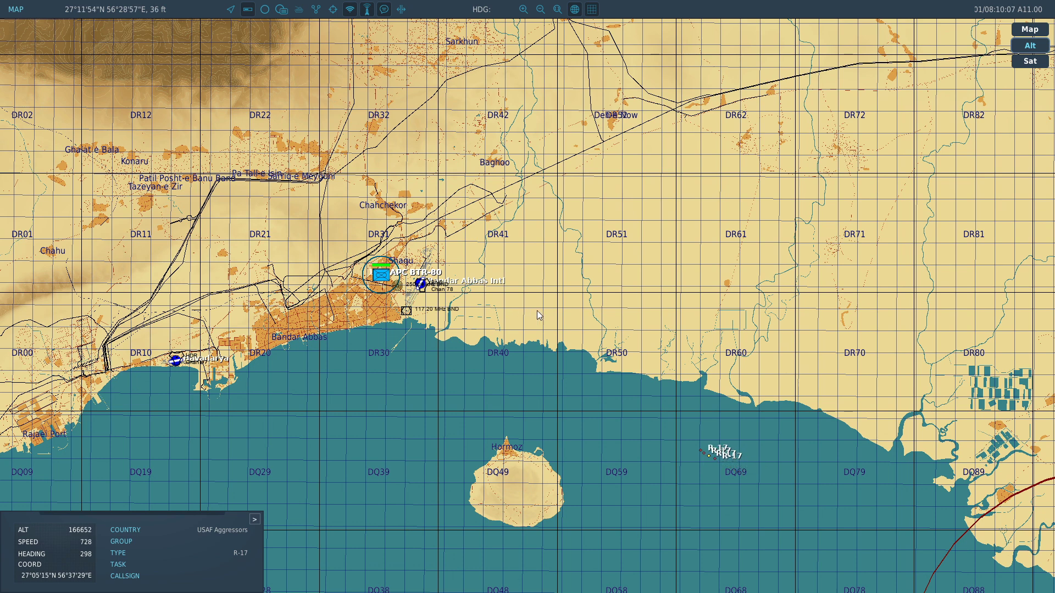
scroll(335, 252, "up", 2)
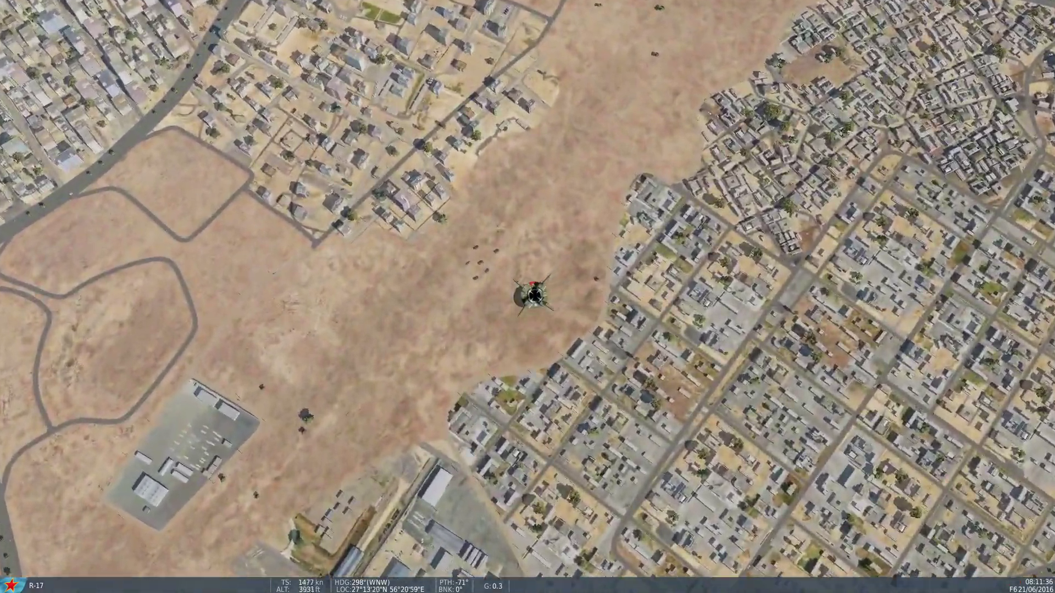
key("F11")
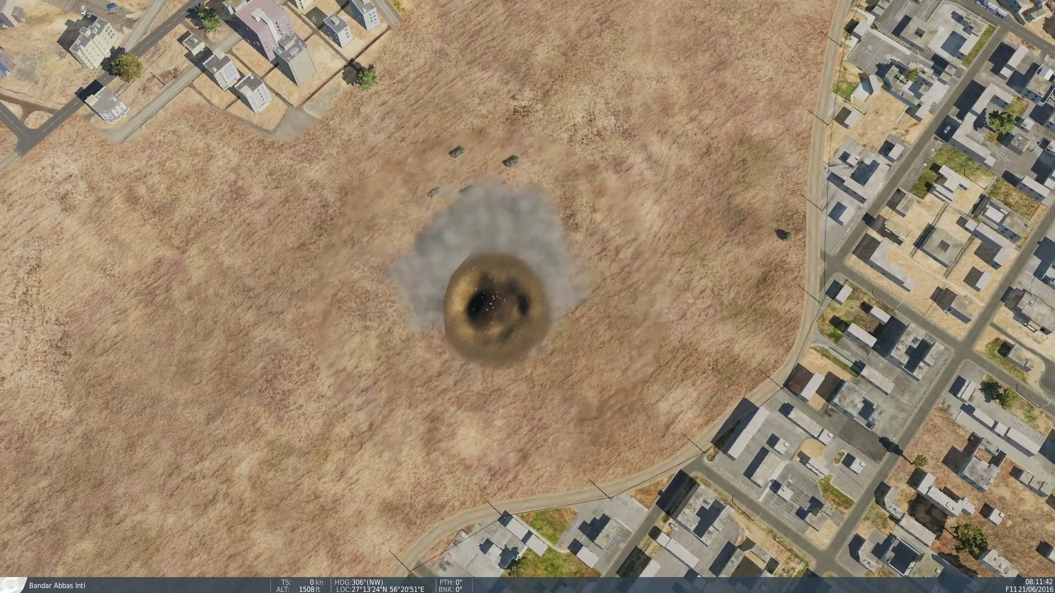
key("Pause")
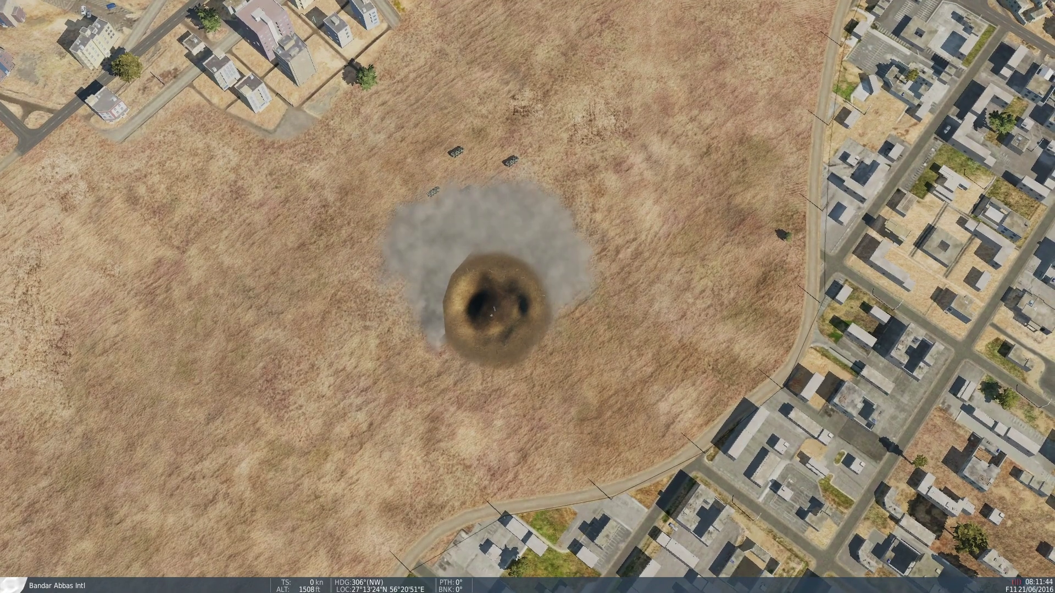